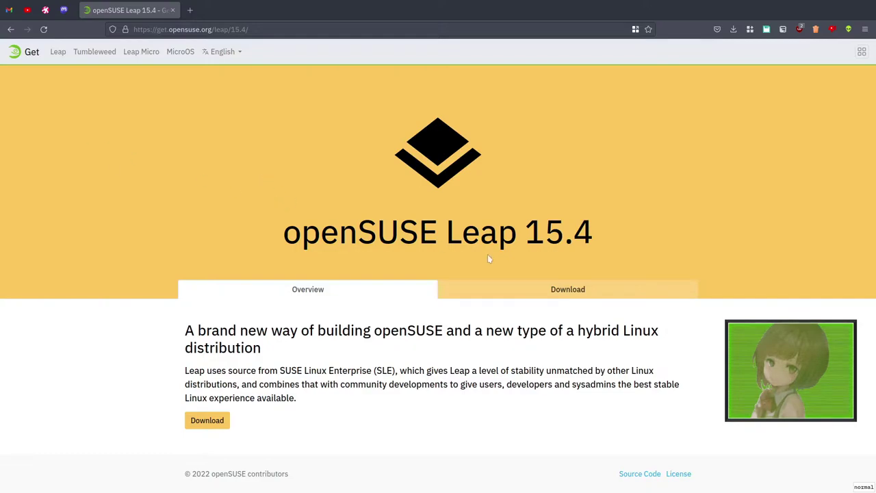
Step: Open the Download tab and scroll through the Leap 15.4 Offline and Network images
click(499, 285)
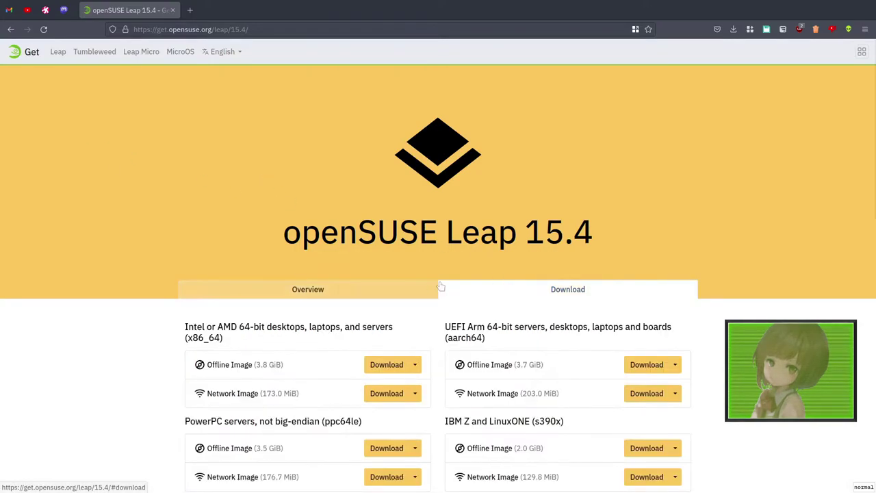
scroll(380, 295, down, 4)
scroll(358, 277, down, 5)
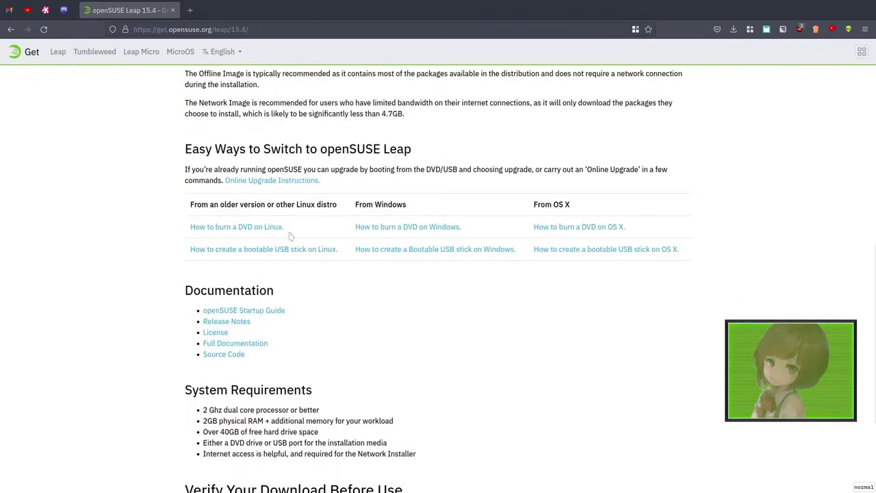
scroll(289, 235, down, 3)
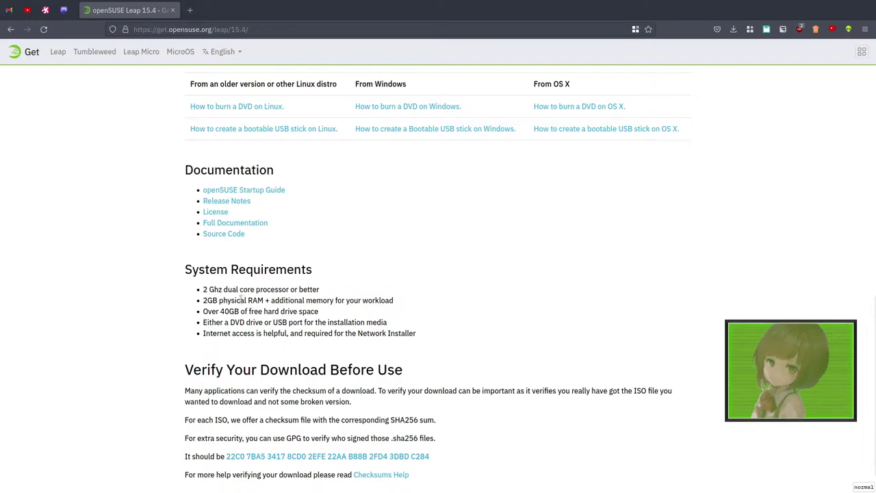
scroll(234, 294, up, 5)
scroll(233, 293, up, 10)
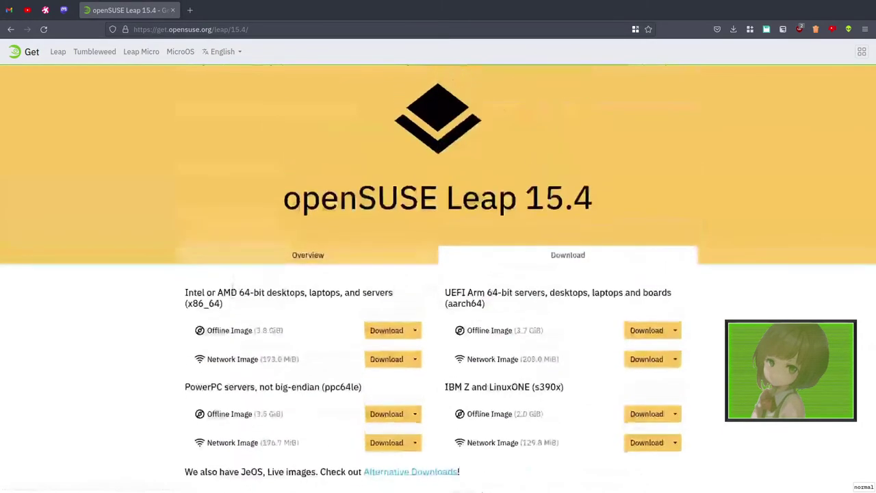
Step: Boot the openSUSE leap VM into Installation and dismiss both mouse-integration notices
key(alt+Tab)
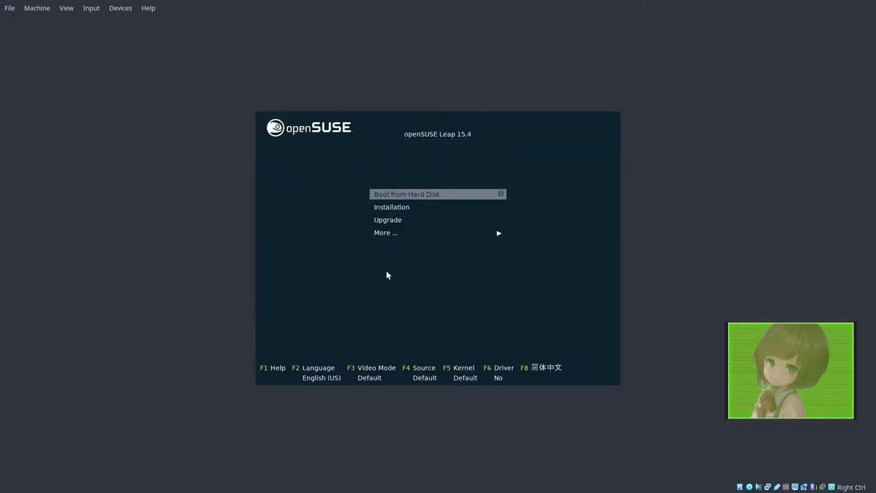
key(Down)
key(Return)
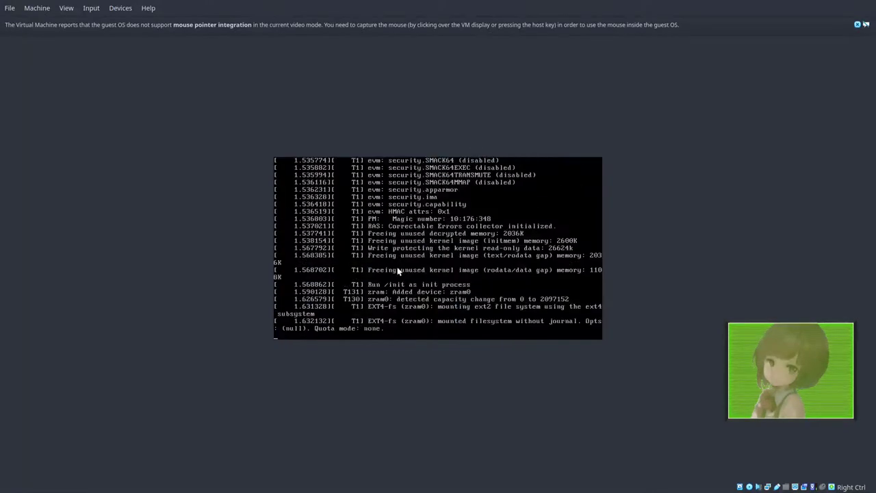
click(857, 24)
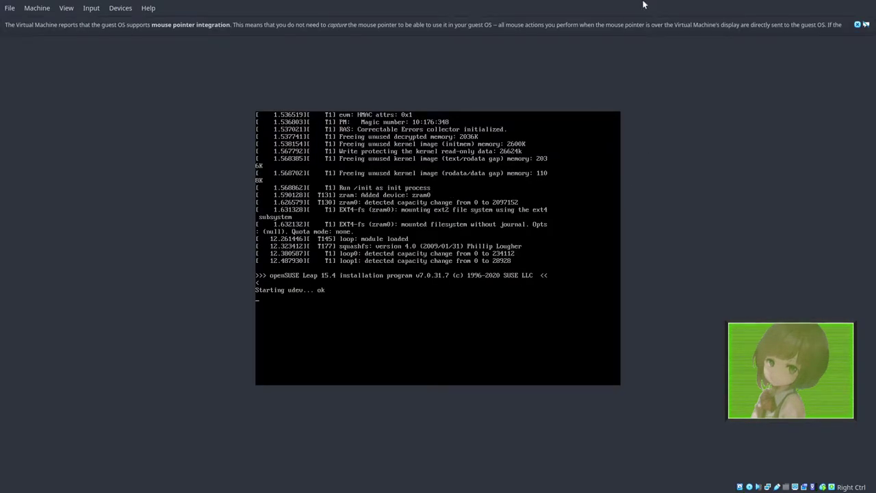
click(858, 25)
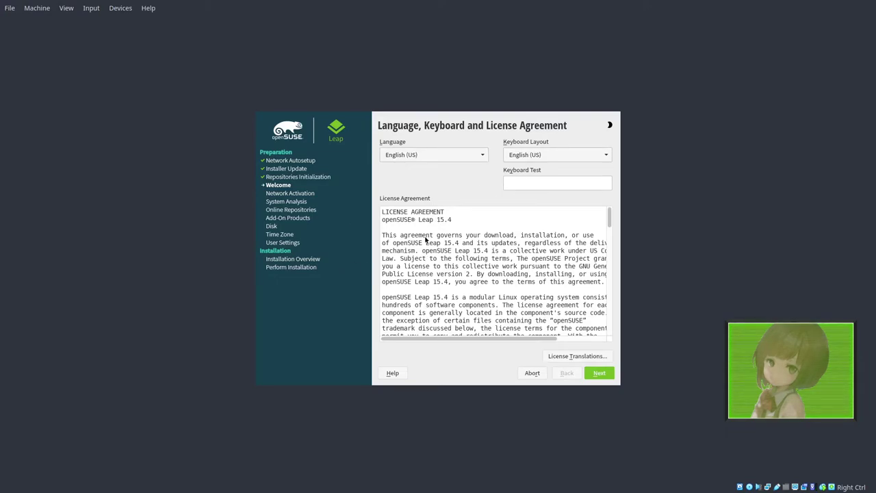
Step: Scroll through the license text and continue with English (US) defaults
scroll(451, 253, down, 10)
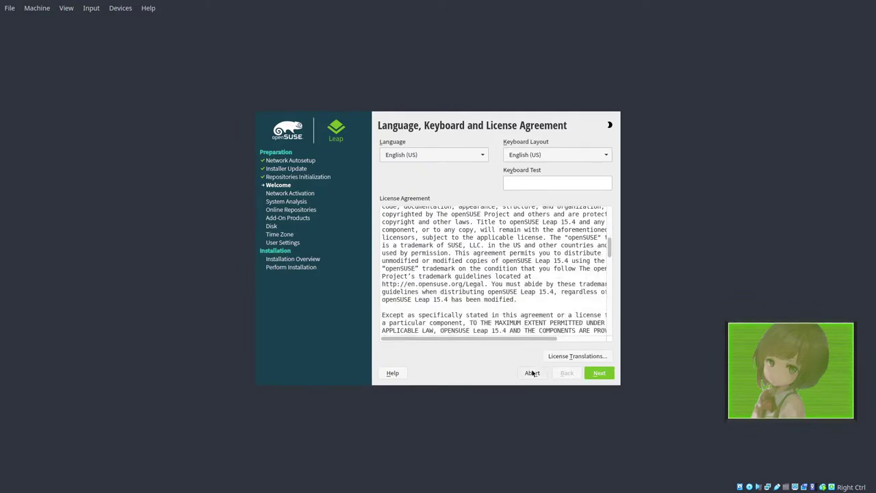
click(589, 375)
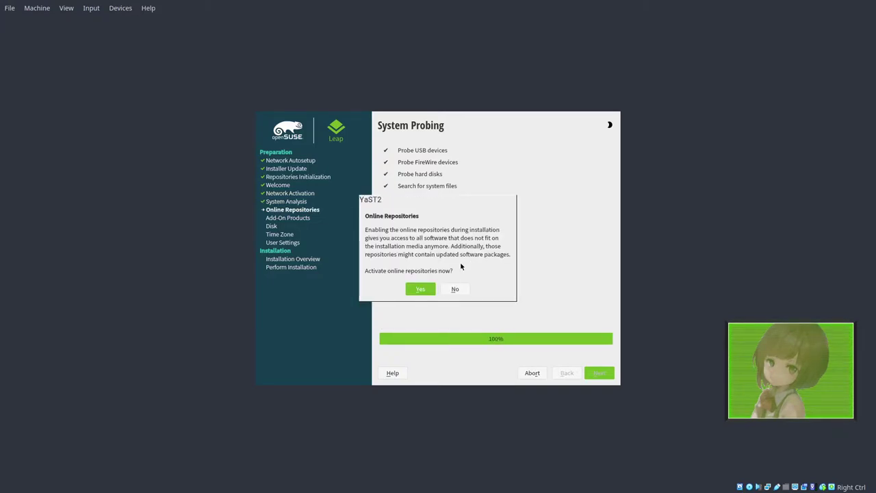
Step: Activate online repositories and keep the default checked repository list
click(421, 290)
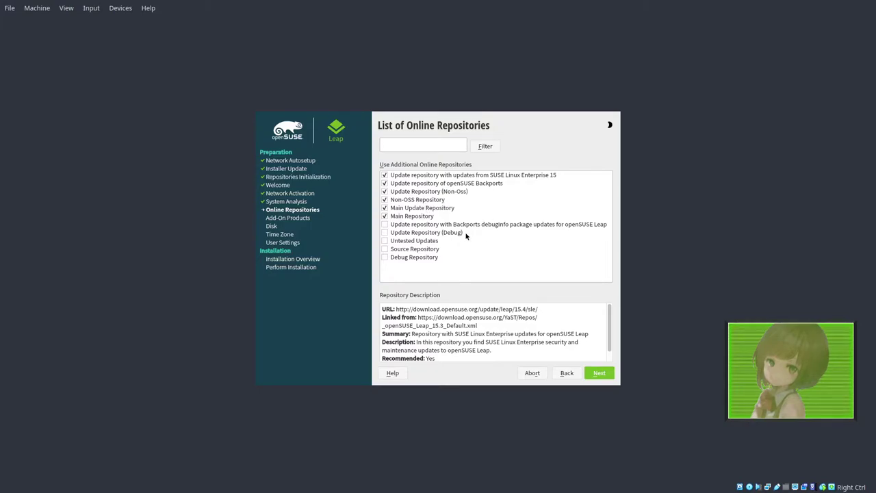
click(600, 374)
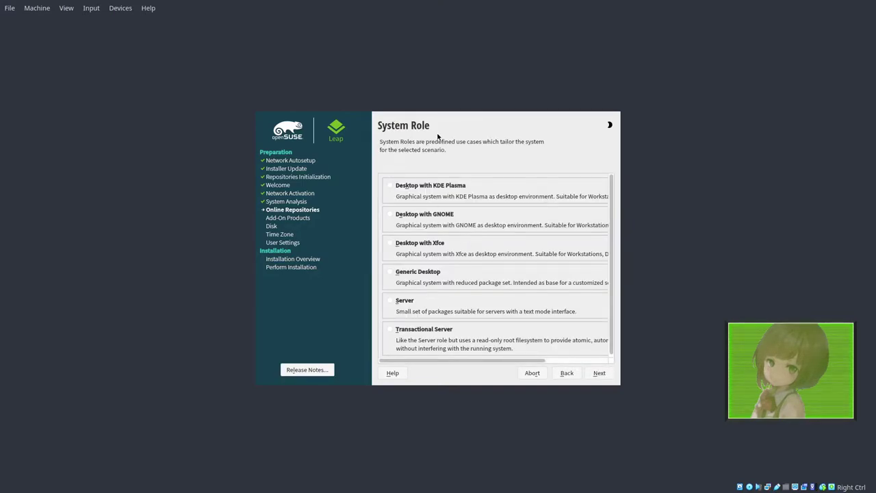
Step: Choose the Desktop with KDE Plasma system role and continue
scroll(448, 193, down, 1)
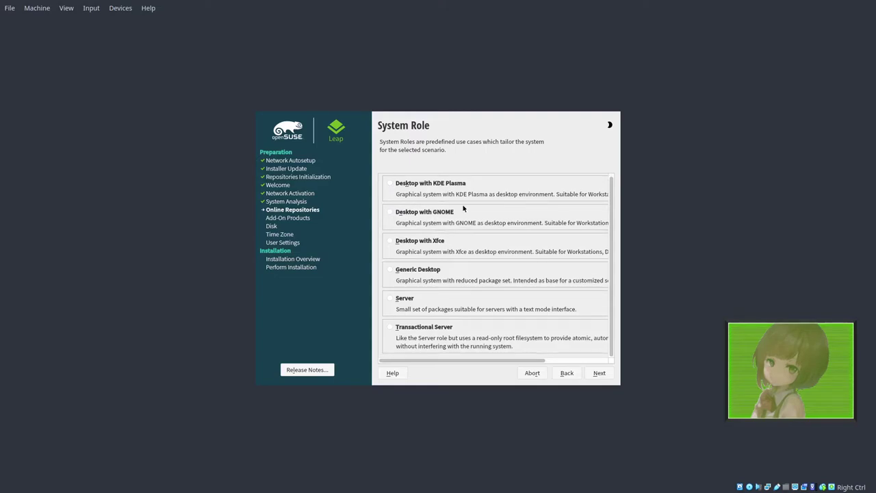
click(391, 185)
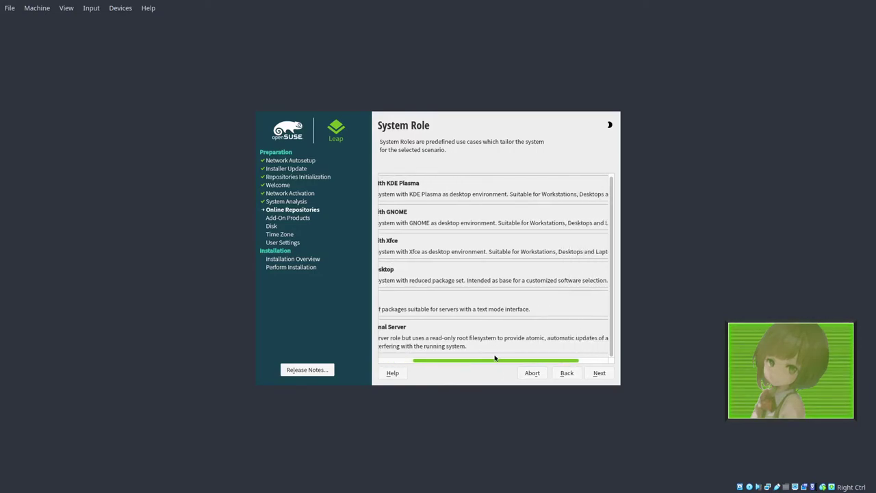
scroll(495, 358, left, 3)
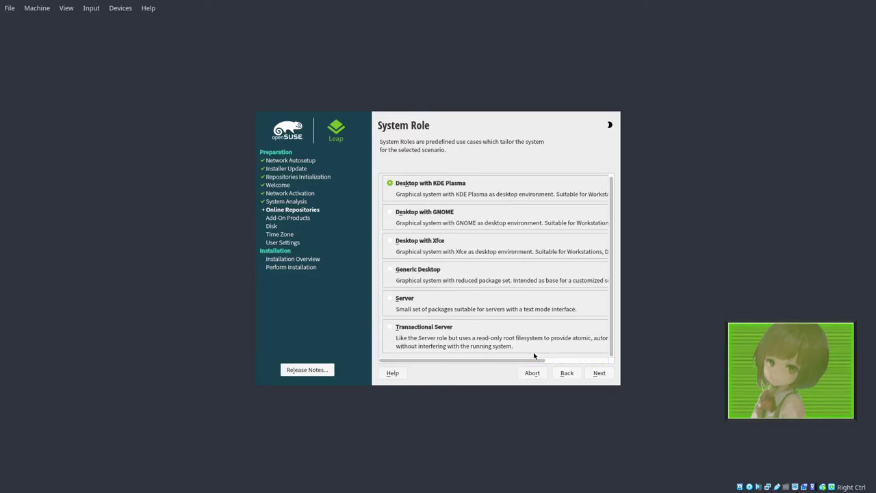
click(599, 374)
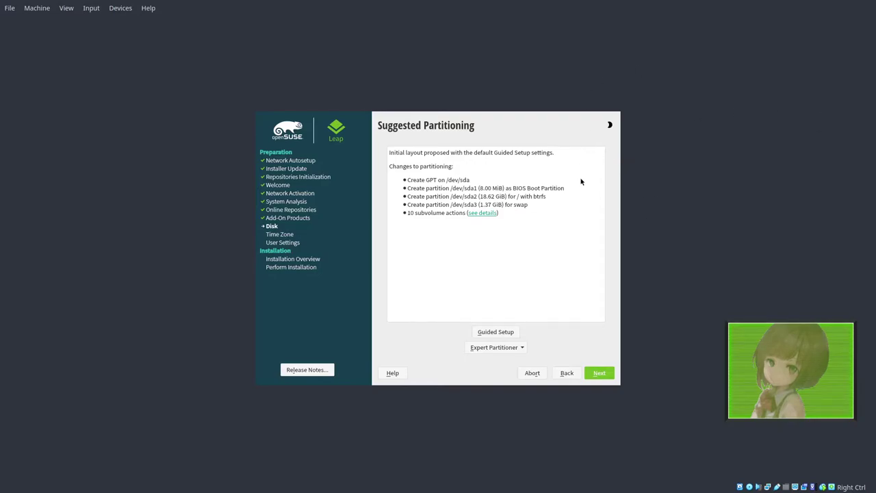
Step: Accept the suggested partitioning and set the time zone to Mountain (Denver)
click(596, 372)
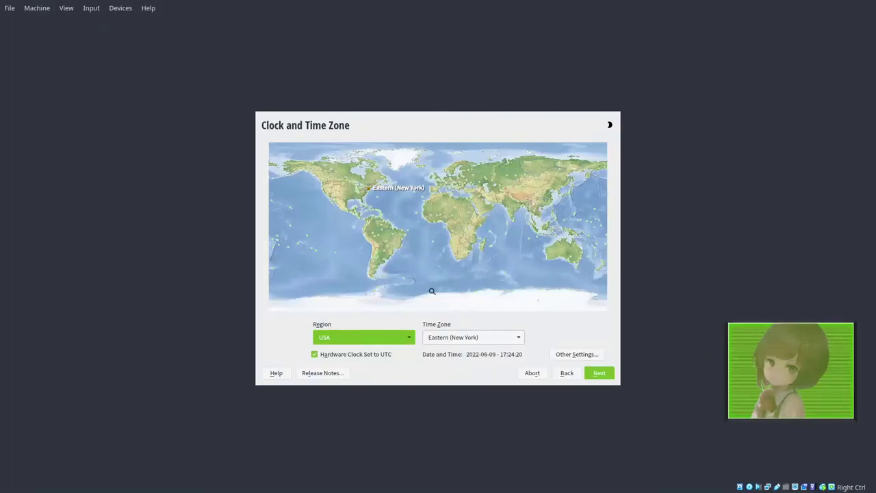
click(468, 336)
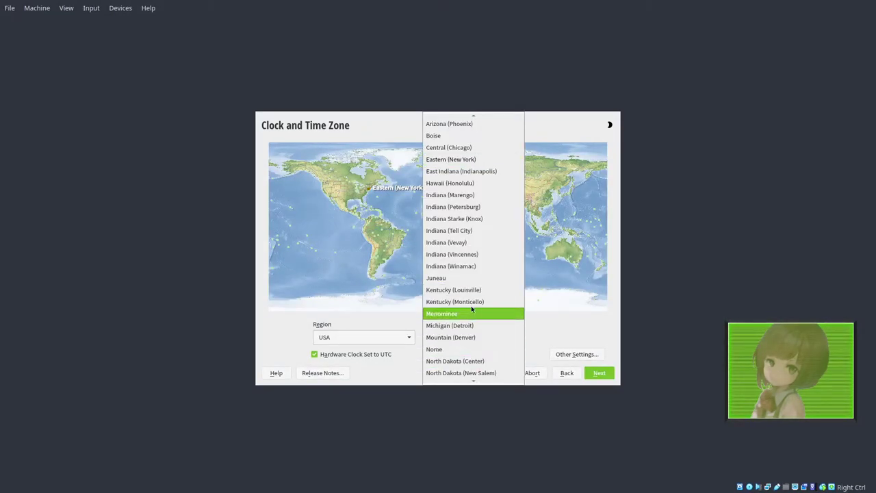
scroll(473, 266, down, 1)
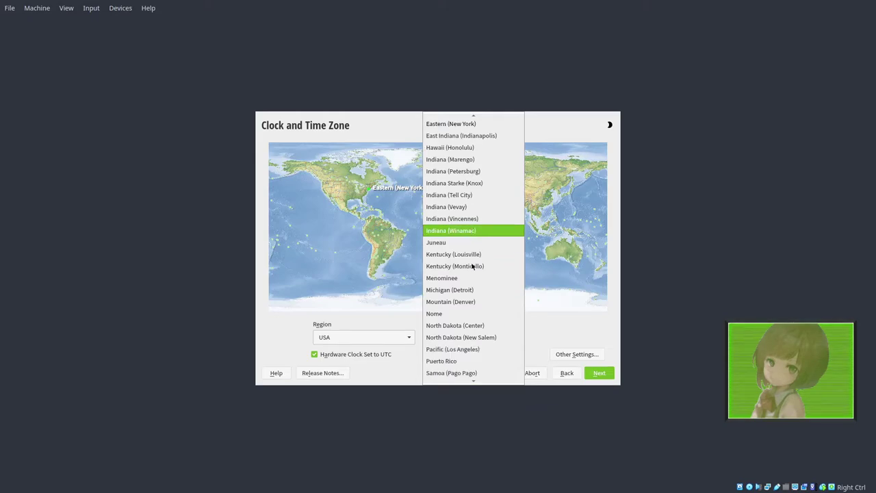
click(471, 300)
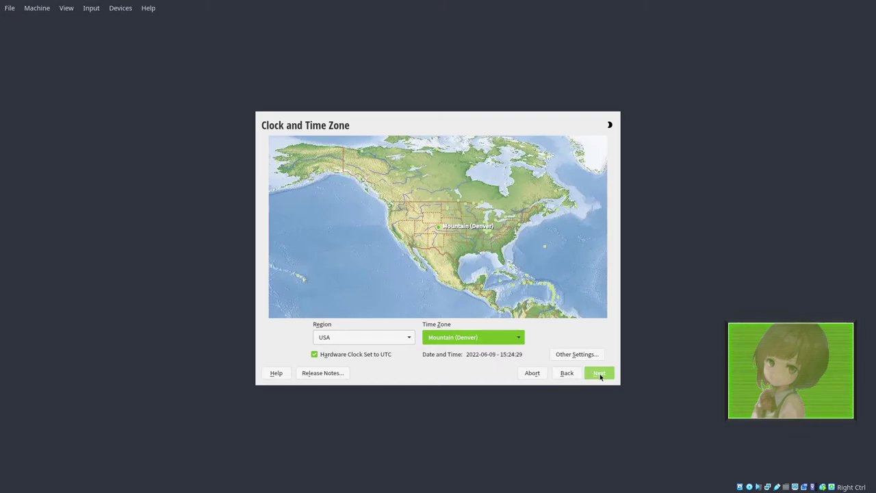
click(601, 376)
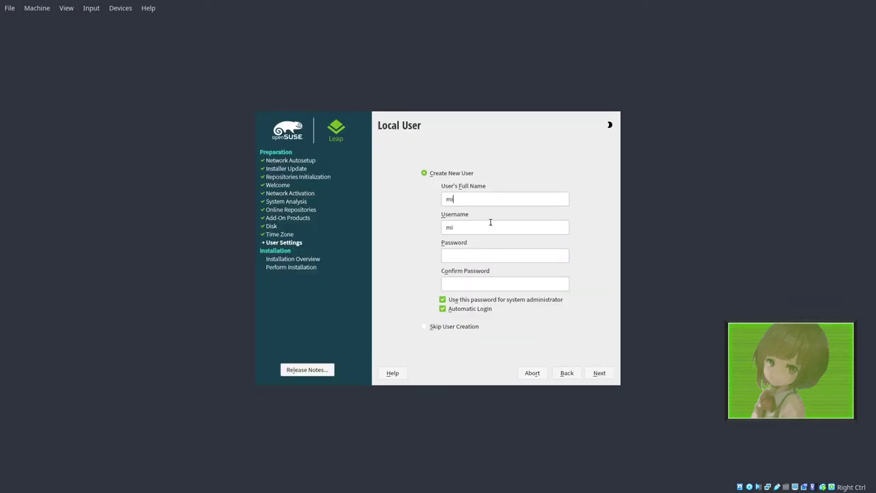
Step: Enter the user's full name and password, accepting the too-simple password warning
key(Tab)
key(Tab)
key(Tab)
click(599, 373)
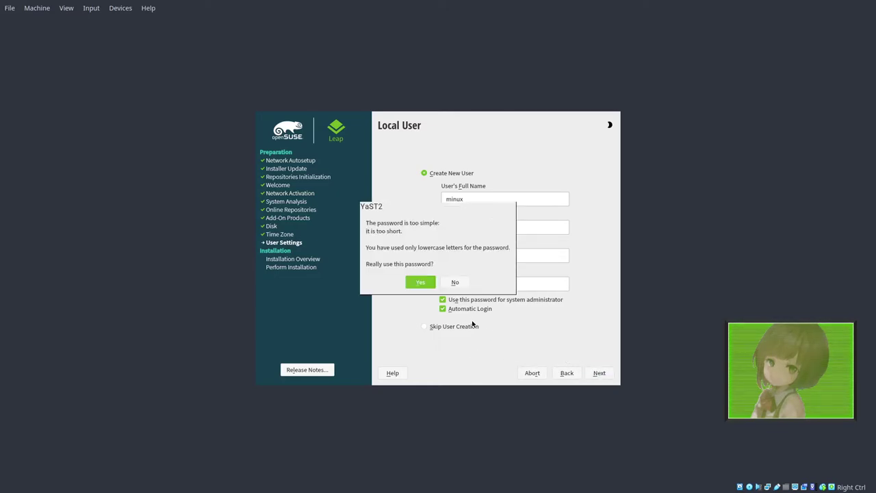
click(420, 282)
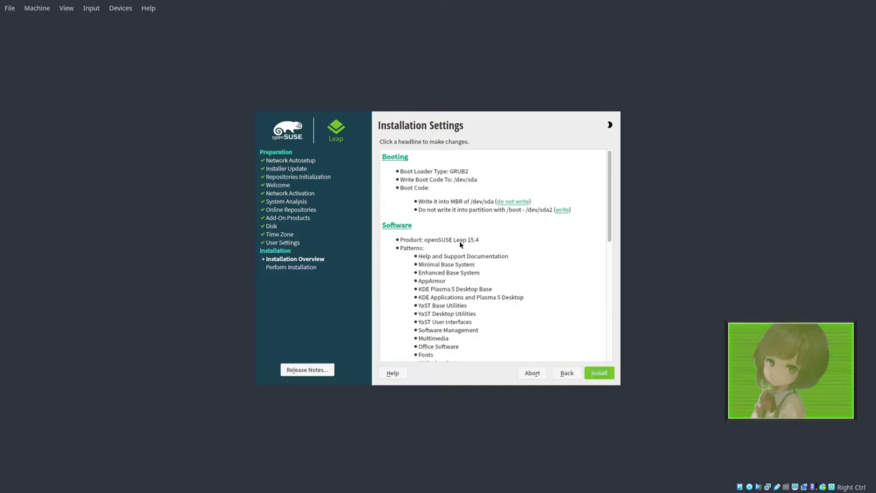
Step: Review the Installation Settings and confirm Install to start installing openSUSE
scroll(445, 268, down, 3)
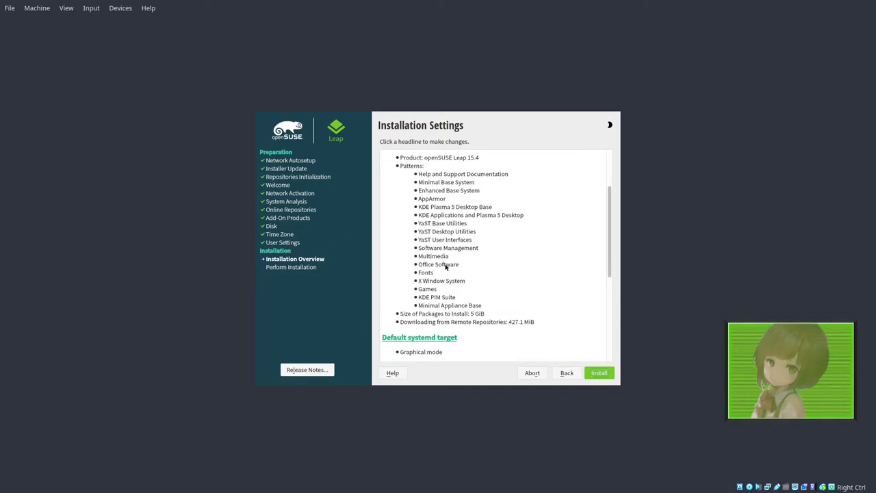
scroll(445, 269, down, 7)
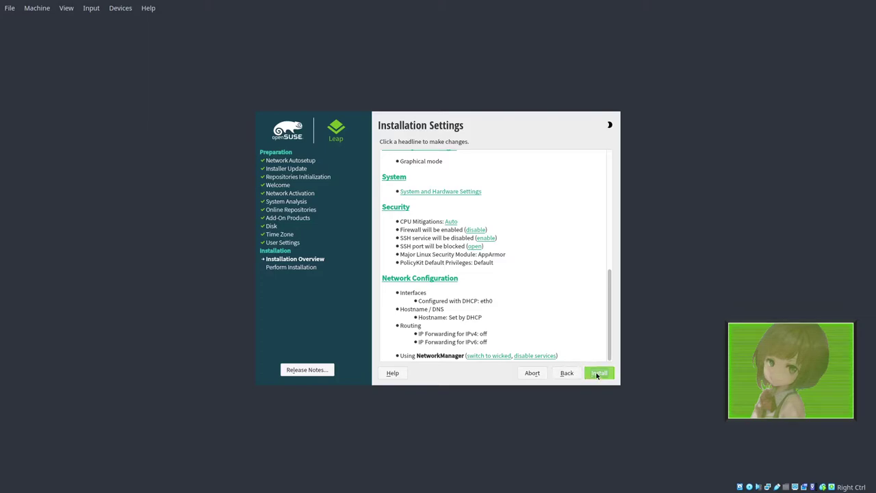
click(597, 373)
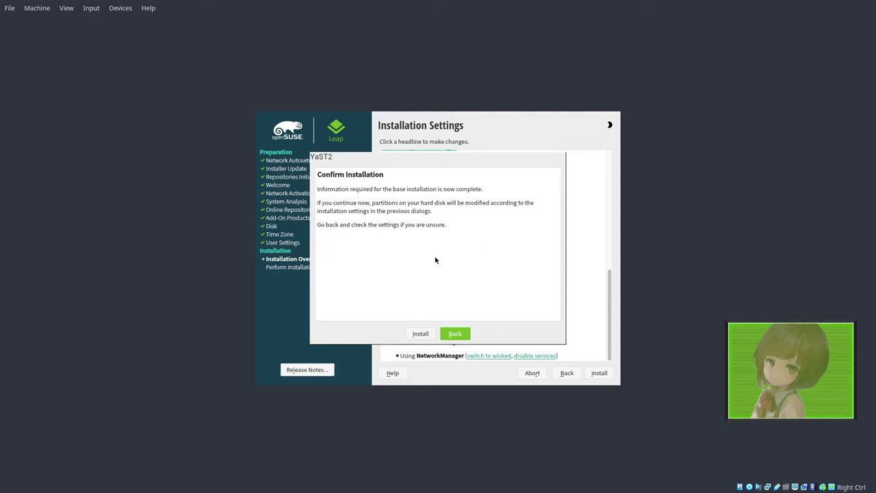
click(465, 334)
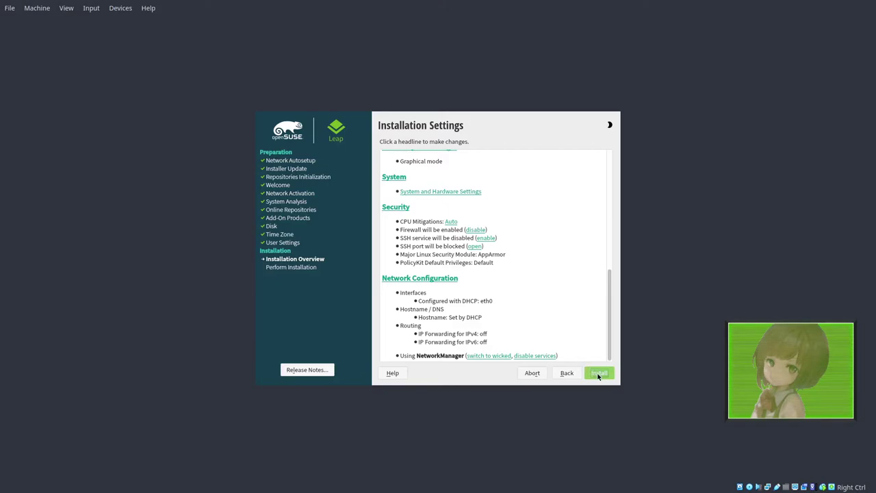
click(598, 374)
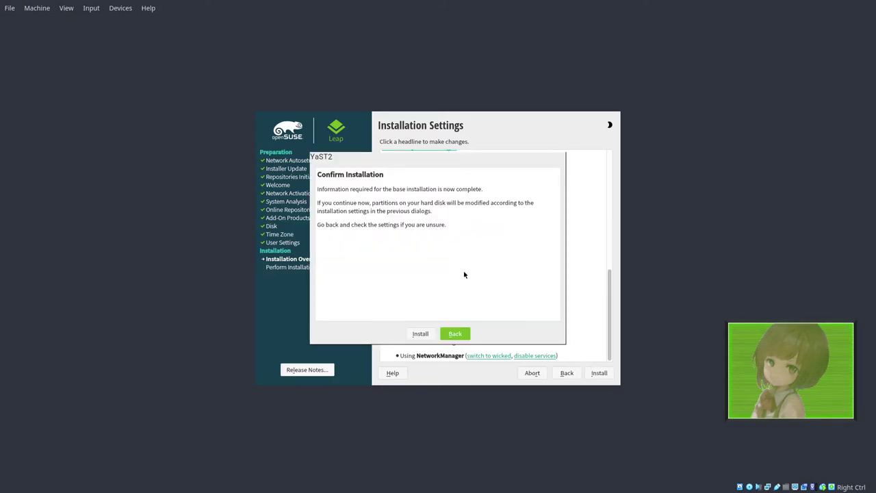
click(421, 333)
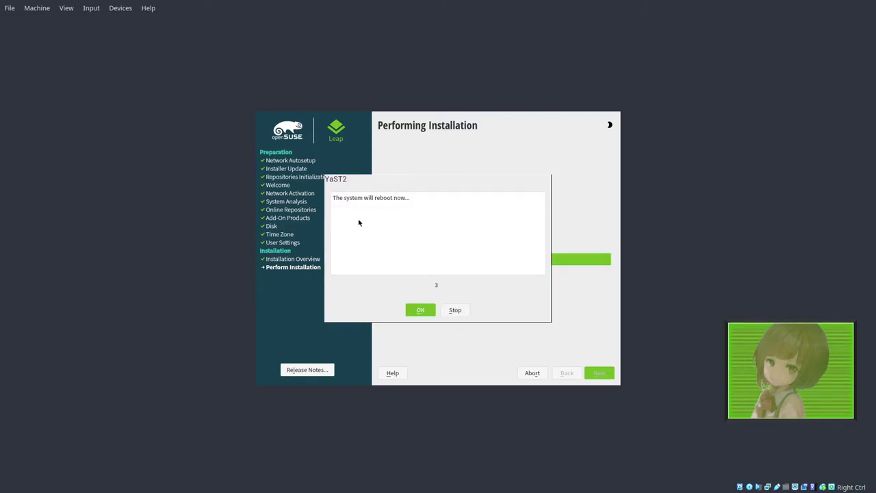
Step: Reboot, boot the openSUSE Leap 15.4 GRUB entry, and dismiss the mouse-integration notice
click(419, 309)
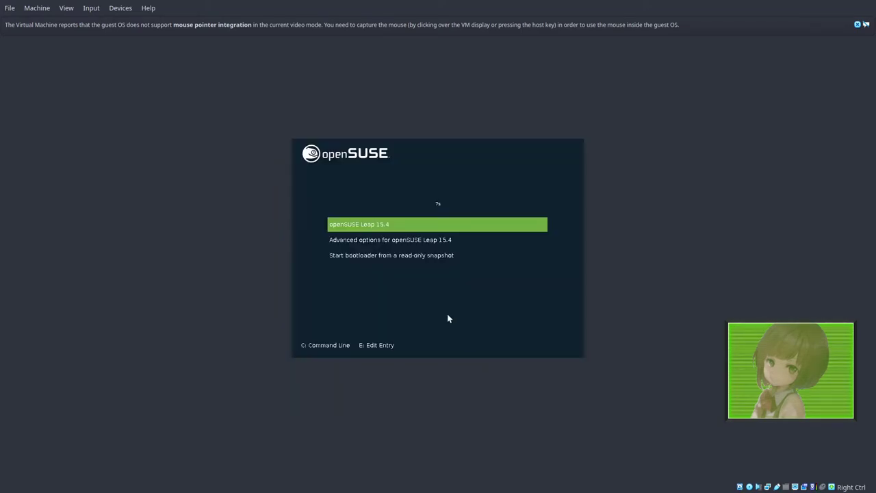
key(Return)
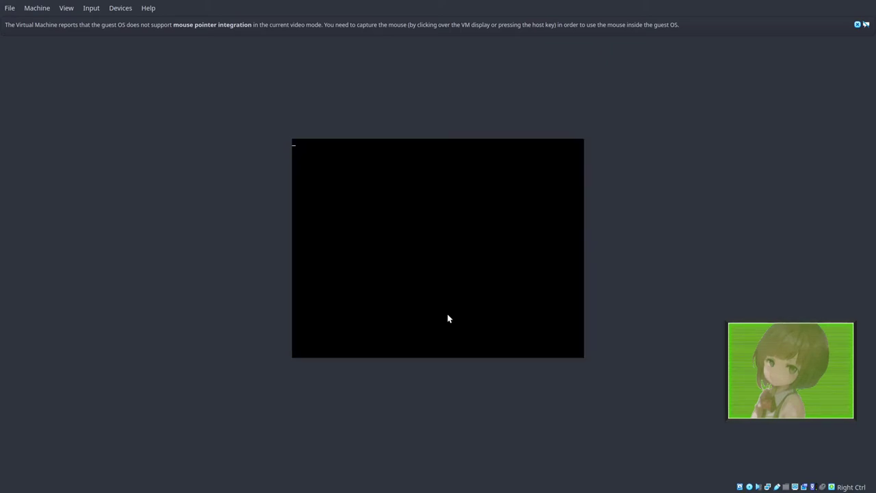
click(858, 25)
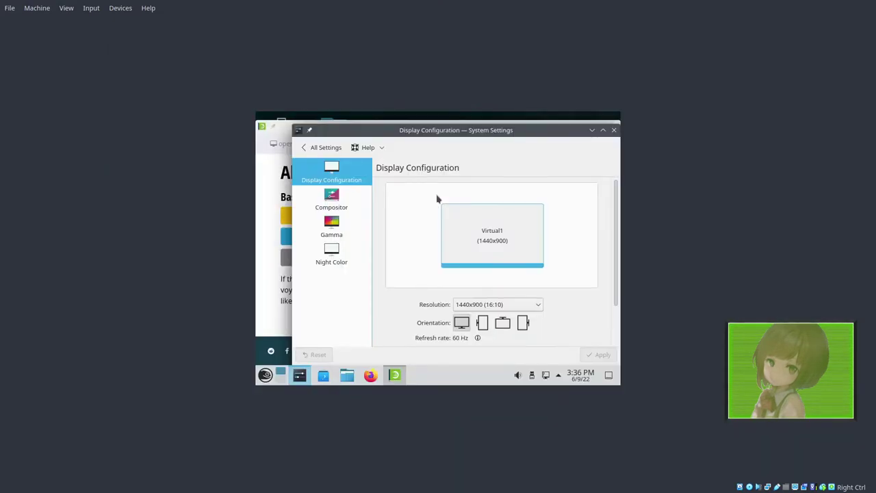
Step: Apply 1440x900 (16:10) resolution, then close Display Configuration and the Welcome window
scroll(499, 303, down, 5)
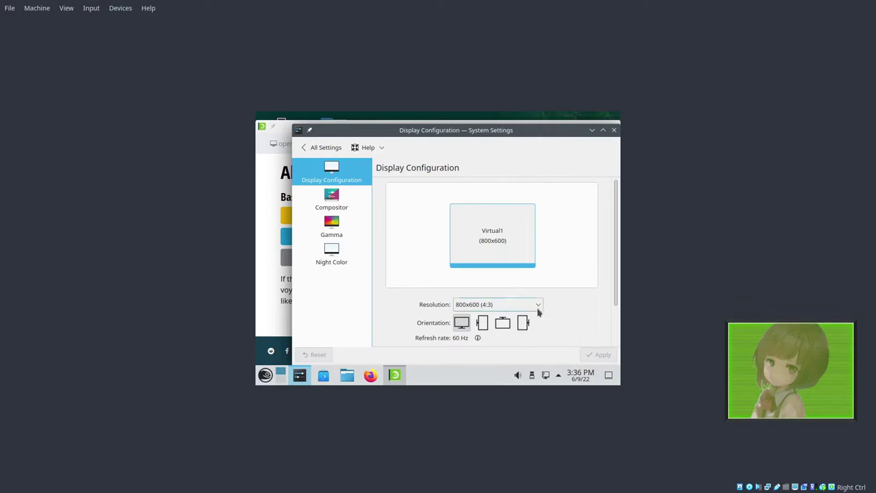
click(471, 308)
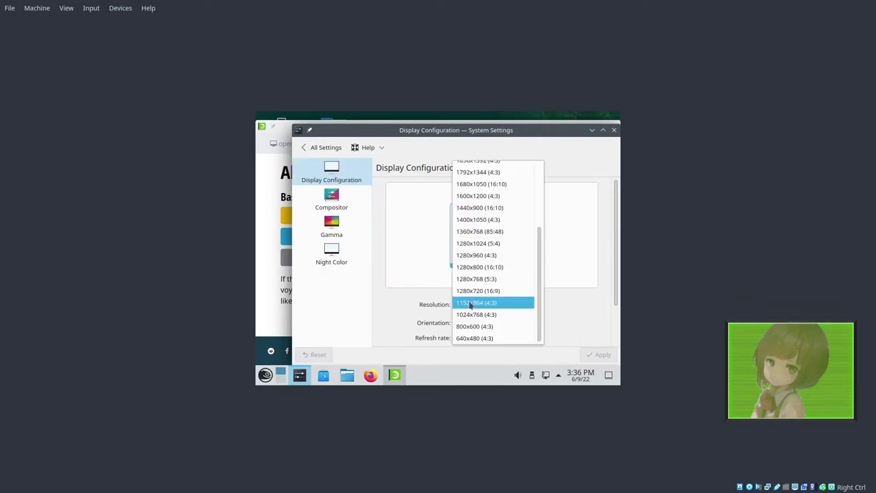
click(496, 210)
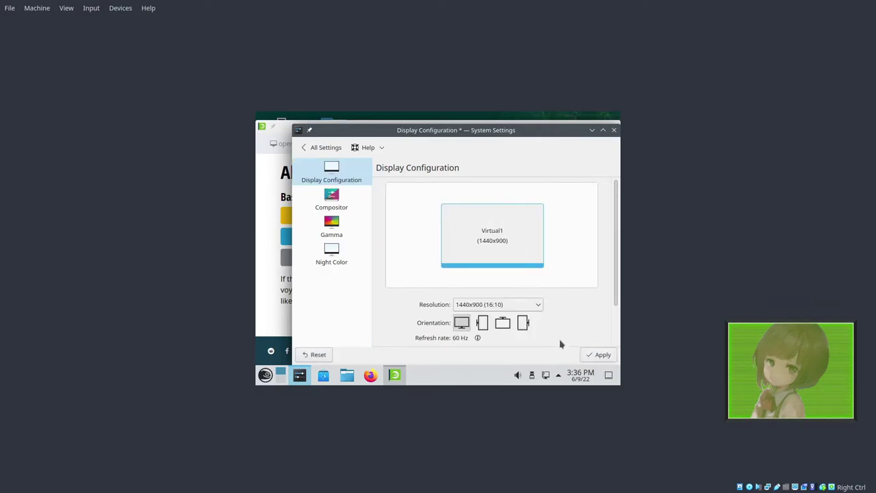
click(599, 355)
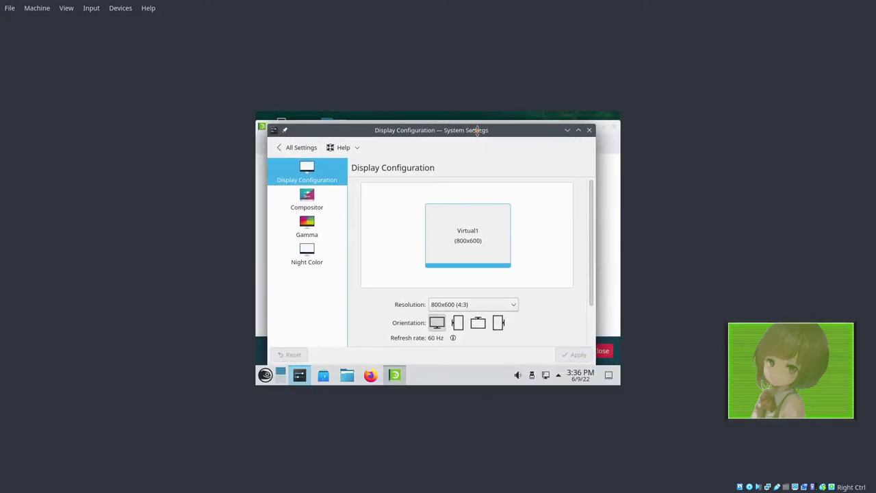
click(584, 146)
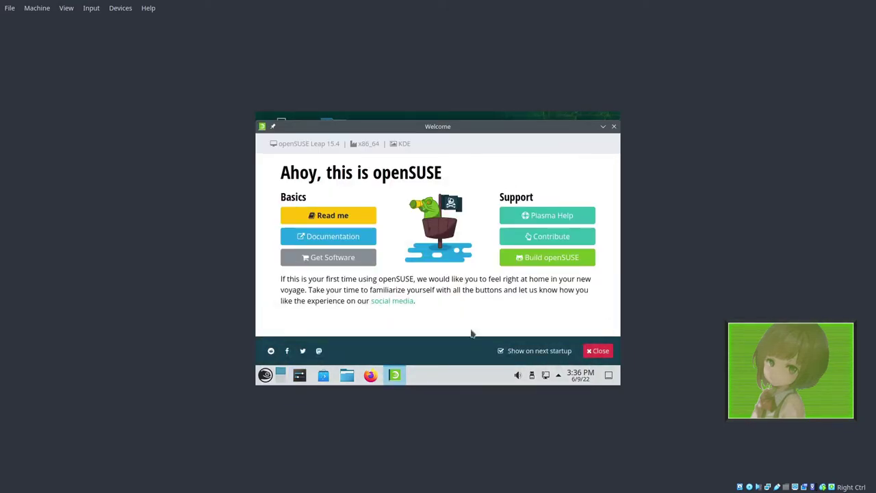
click(598, 350)
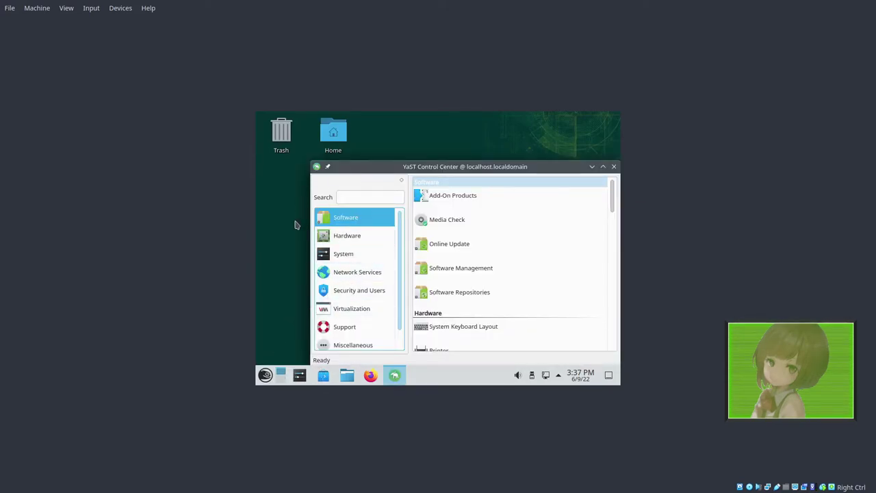
Step: In a new Konsole terminal, run xrandr -s 1920x1080 to resize the guest screen to 1920x1080
key(ctrl+alt+t)
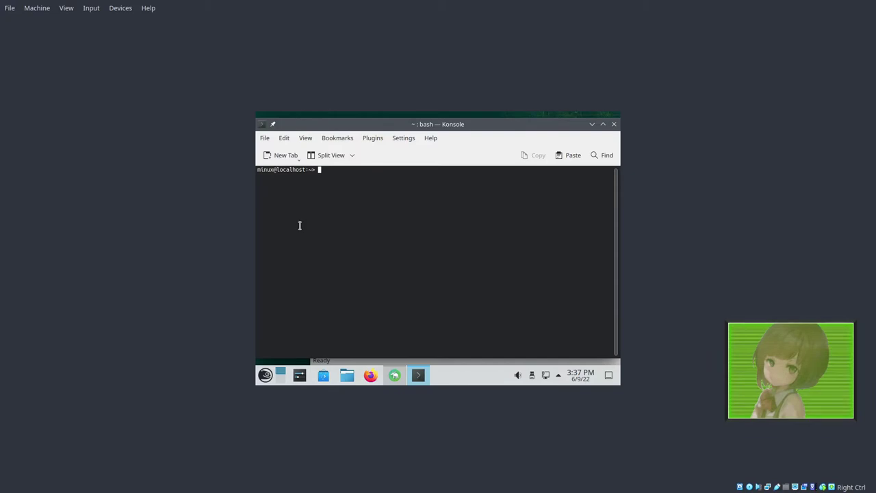
text(xrandr -s 1920x1080)
key(Return)
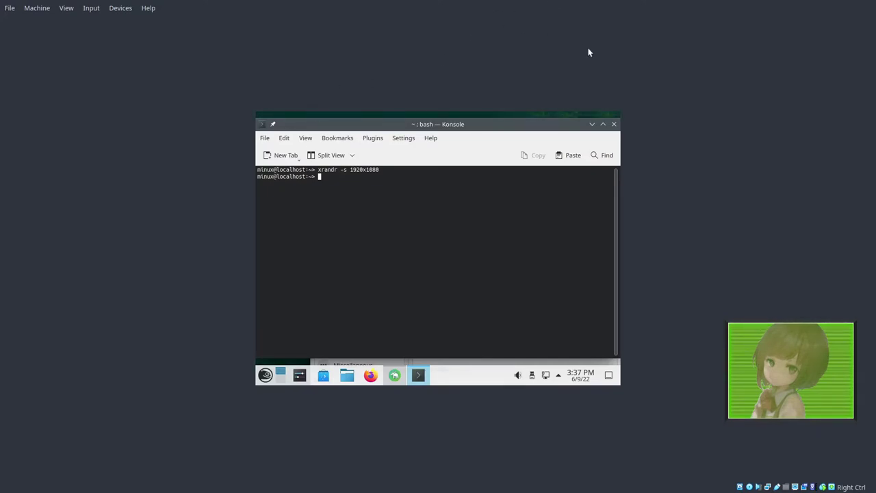
Step: Close Konsole and YaST Control Center, then browse the launcher's Multimedia and other categories
click(615, 125)
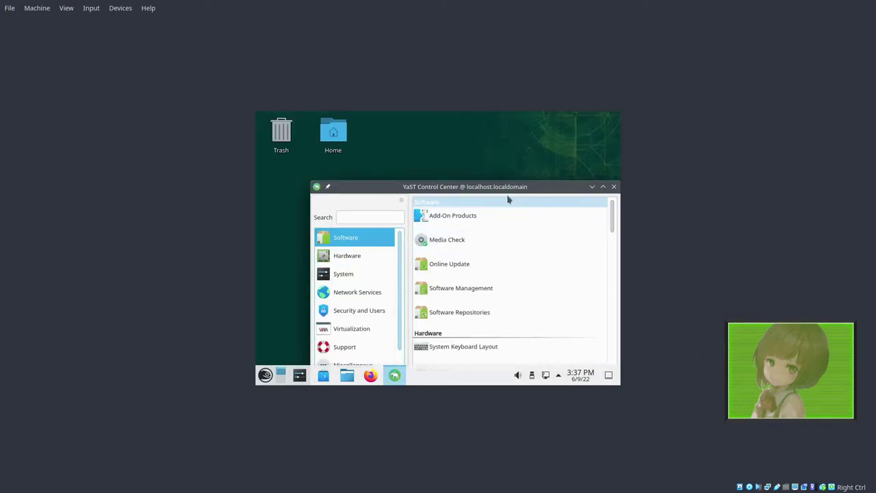
click(585, 159)
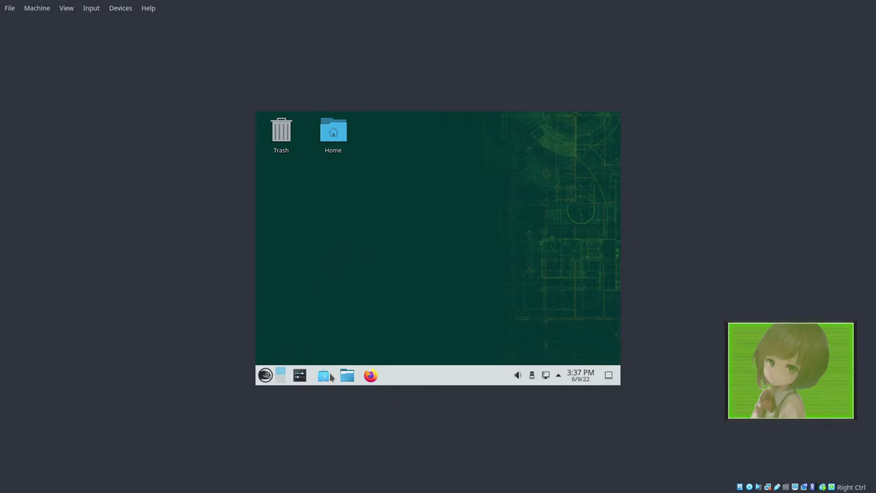
click(265, 376)
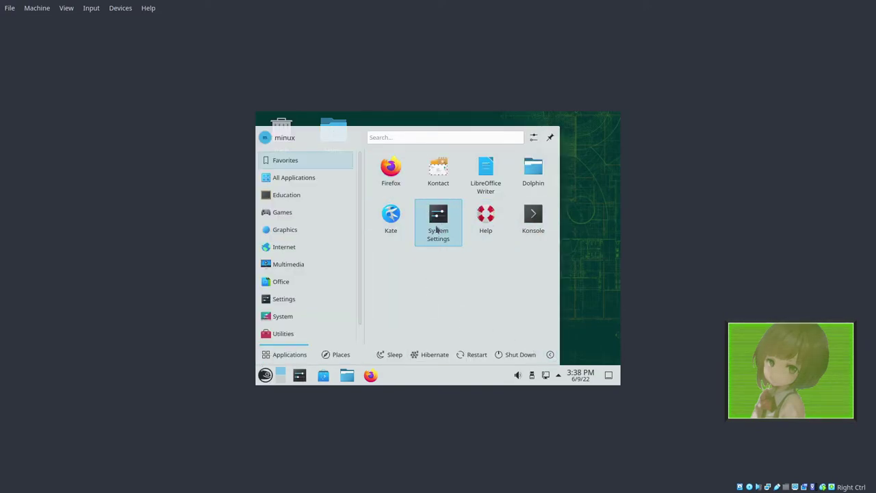
click(348, 265)
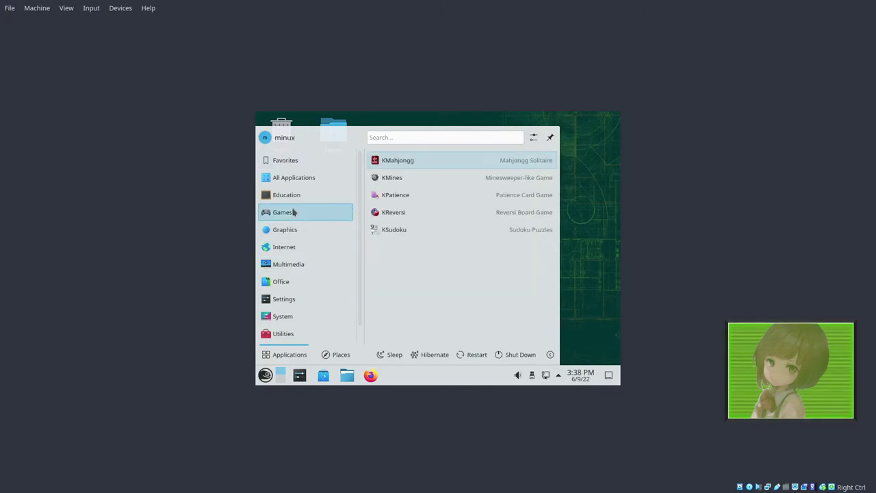
mouse_move(295, 333)
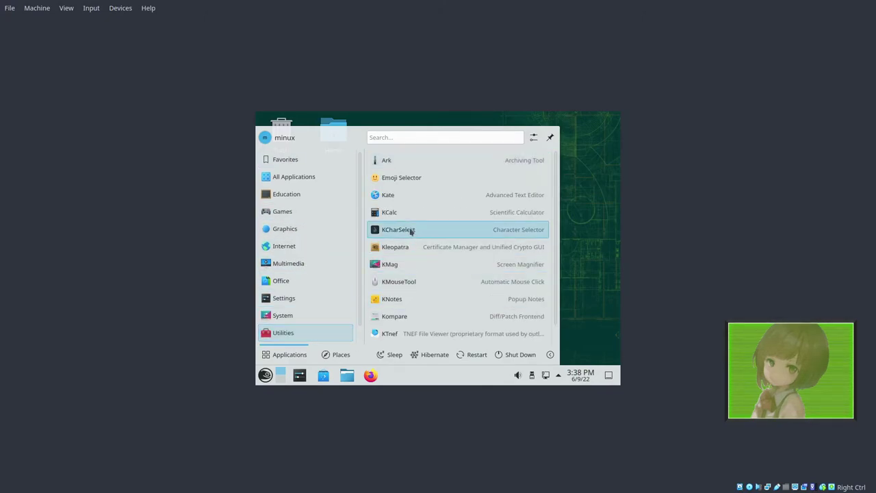
scroll(408, 217, down, 1)
scroll(408, 217, up, 1)
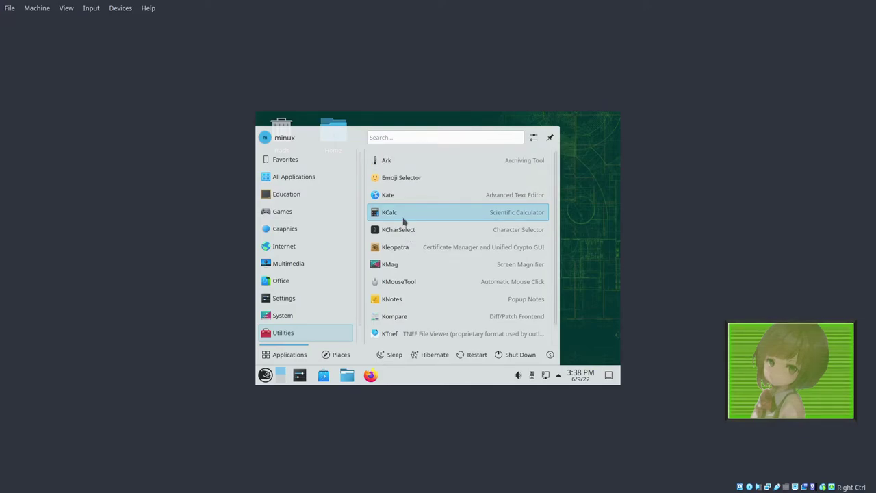
Step: Launch YaST by searching 'yast', enter the root password, and view the Virtualization then Software modules
text(yast)
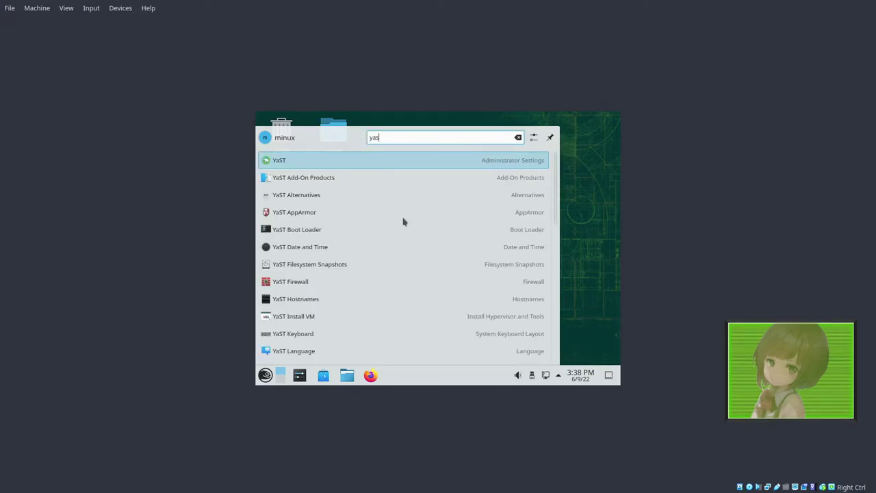
key(Return)
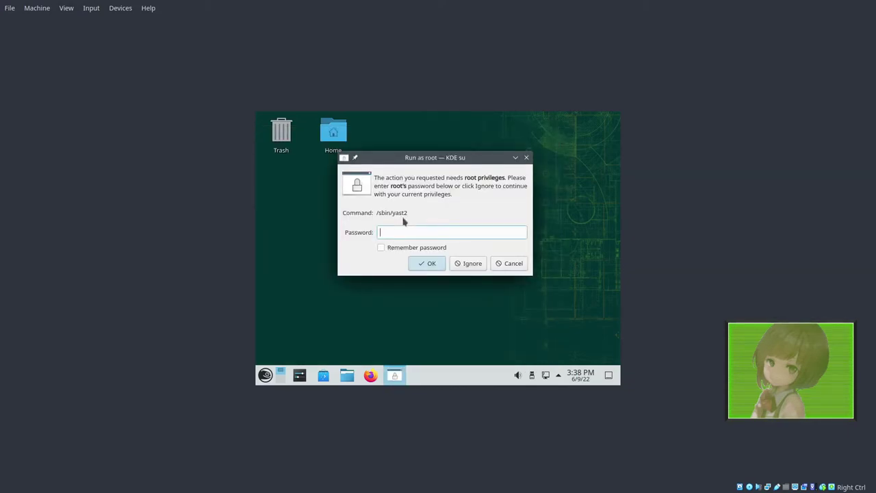
text(*****)
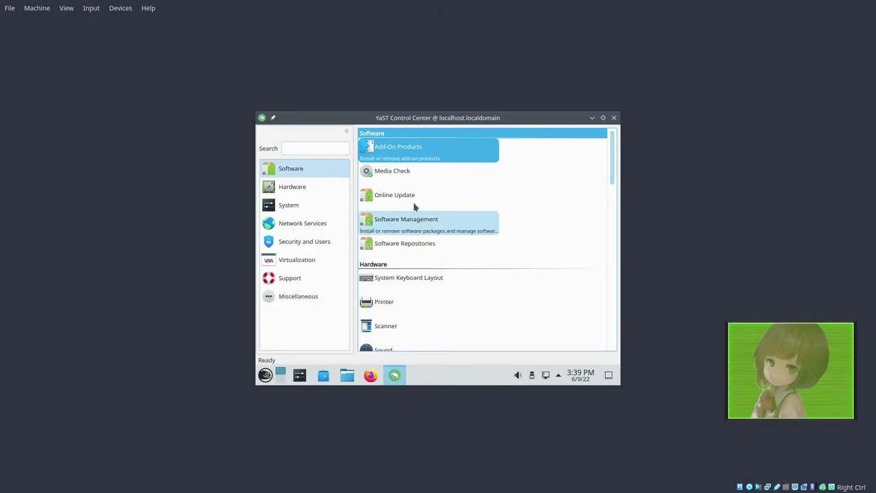
click(299, 259)
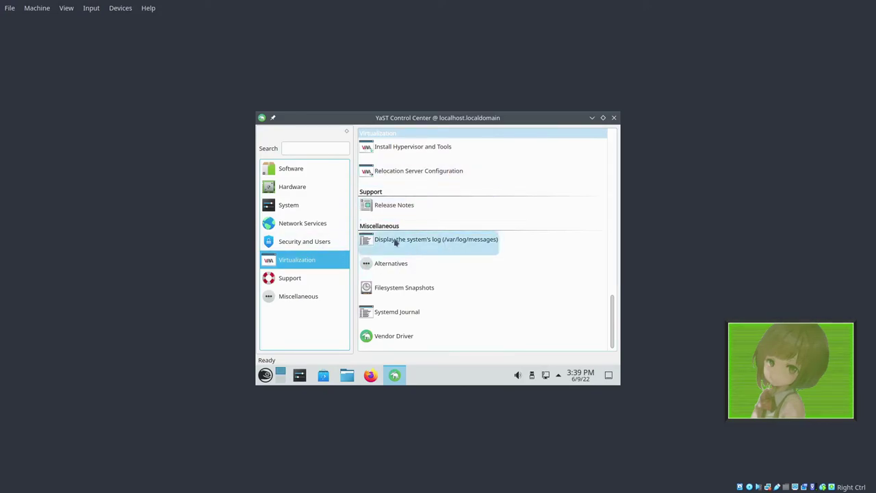
click(298, 175)
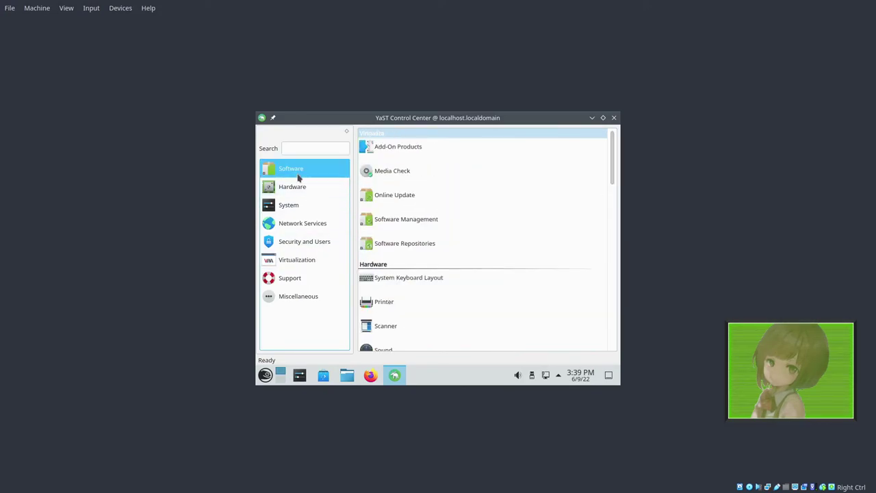
Step: Open and cancel Add-On Products and Software Repositories, then scroll the module list to Miscellaneous
click(461, 148)
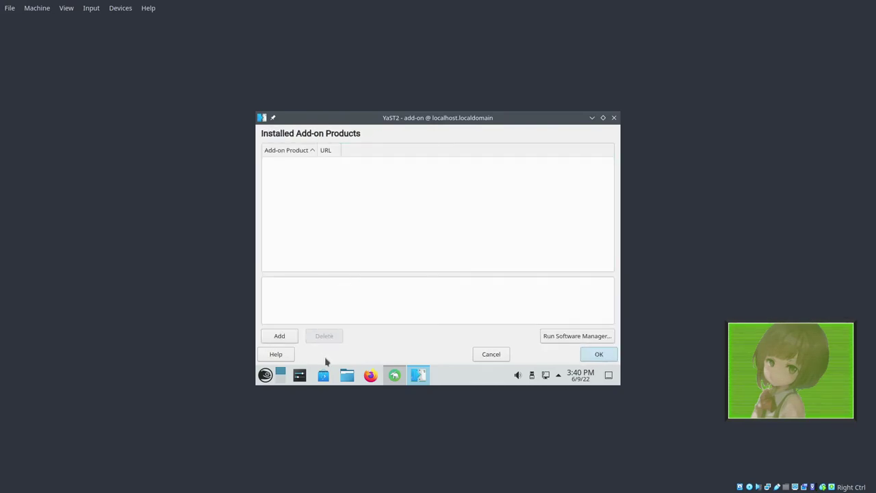
click(489, 358)
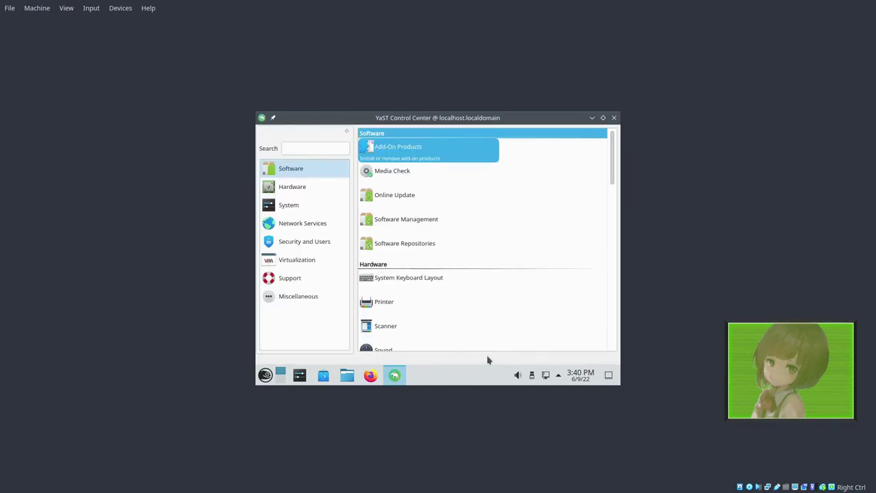
click(439, 243)
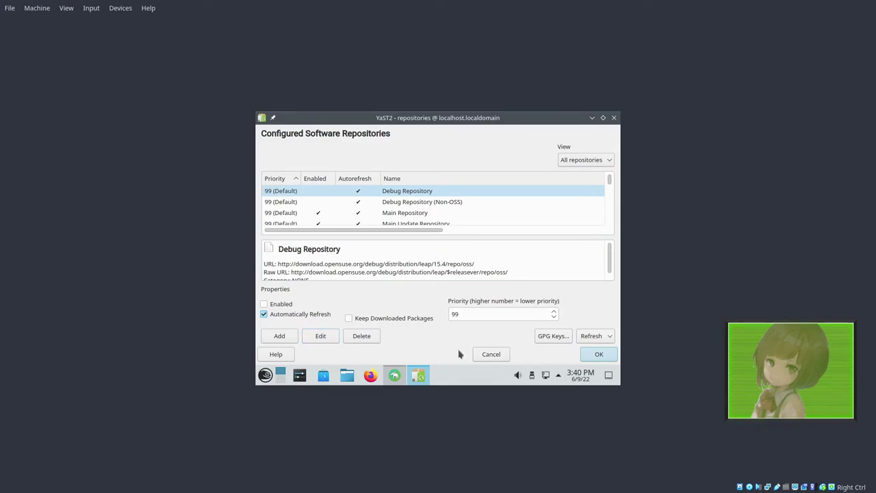
click(489, 355)
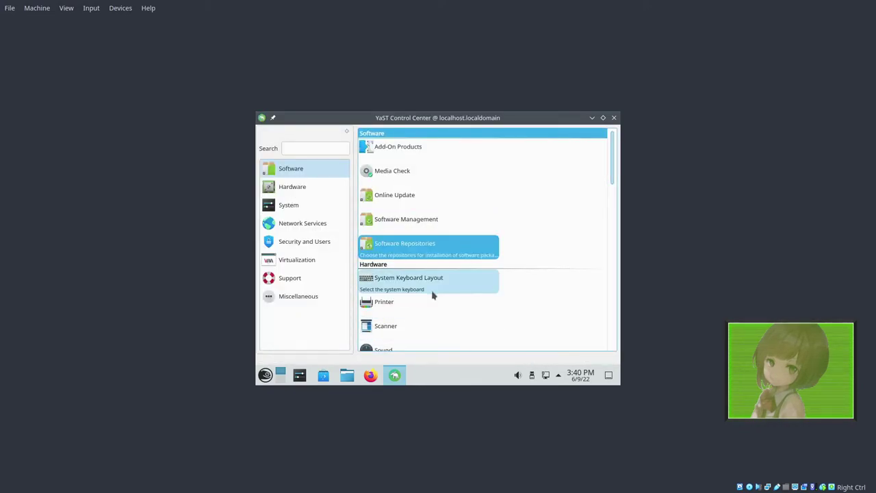
scroll(434, 294, down, 5)
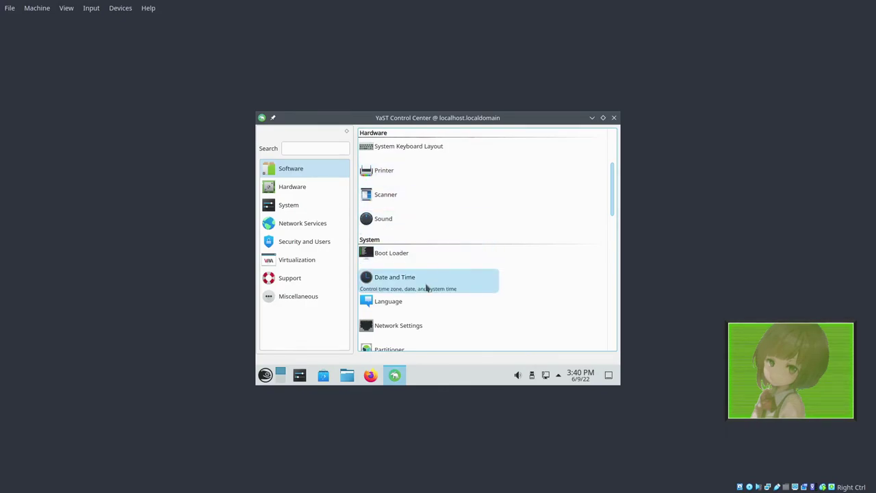
scroll(416, 315, down, 1)
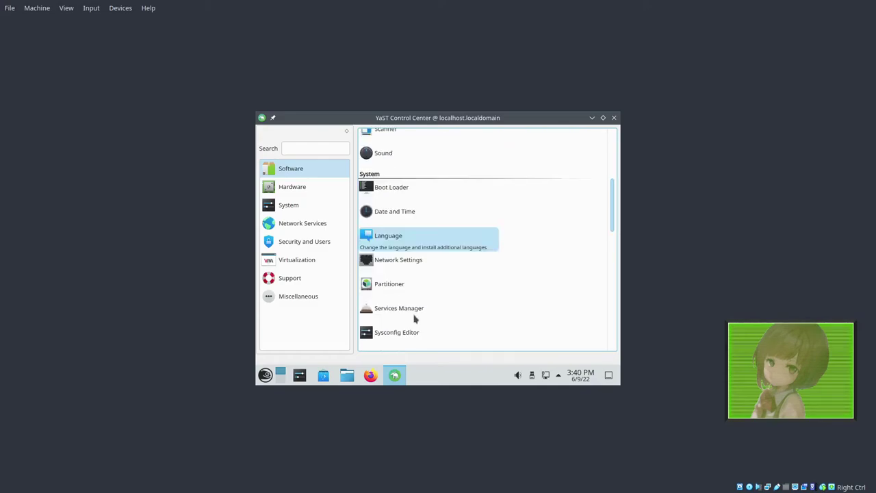
scroll(435, 339, down, 2)
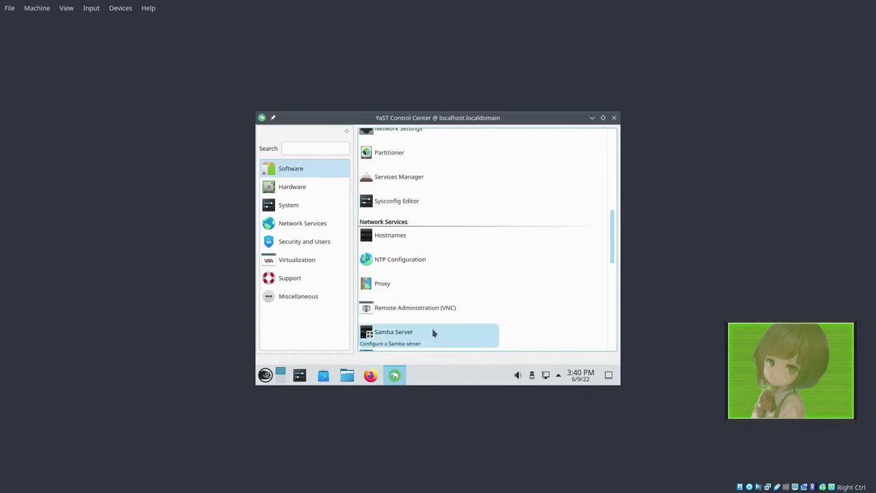
scroll(427, 282, down, 1)
scroll(427, 282, down, 4)
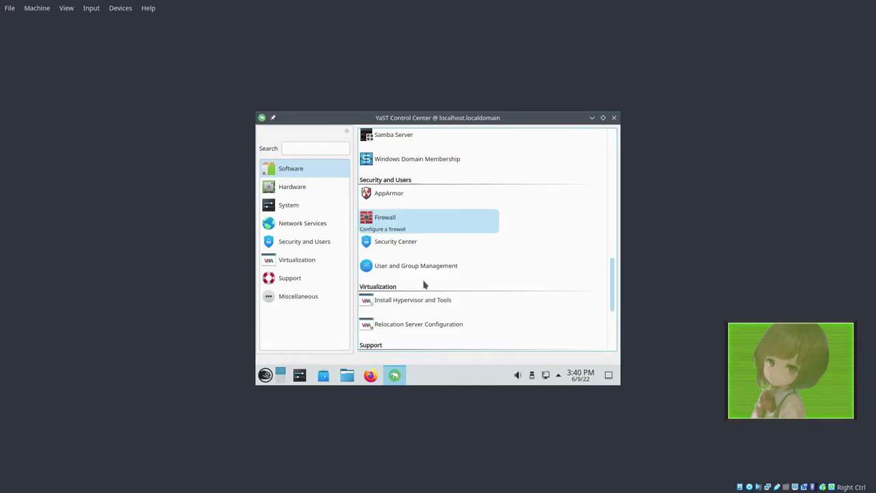
scroll(424, 285, down, 1)
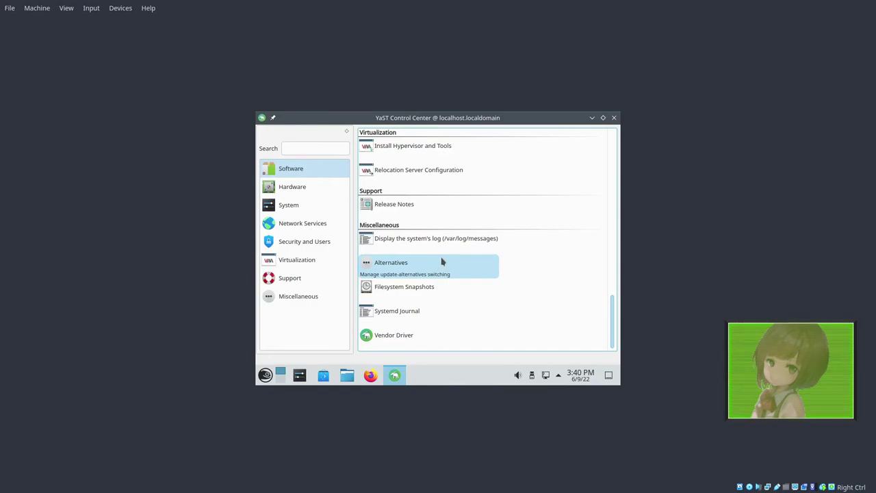
click(405, 262)
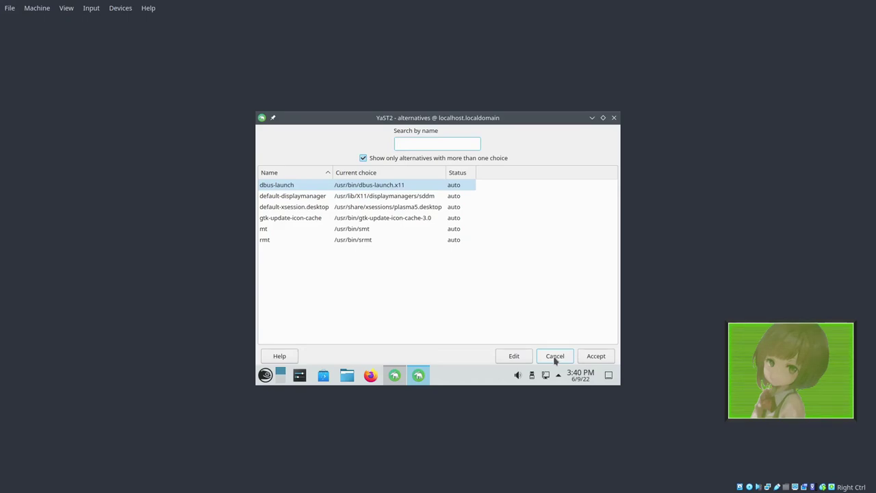
click(555, 357)
click(292, 187)
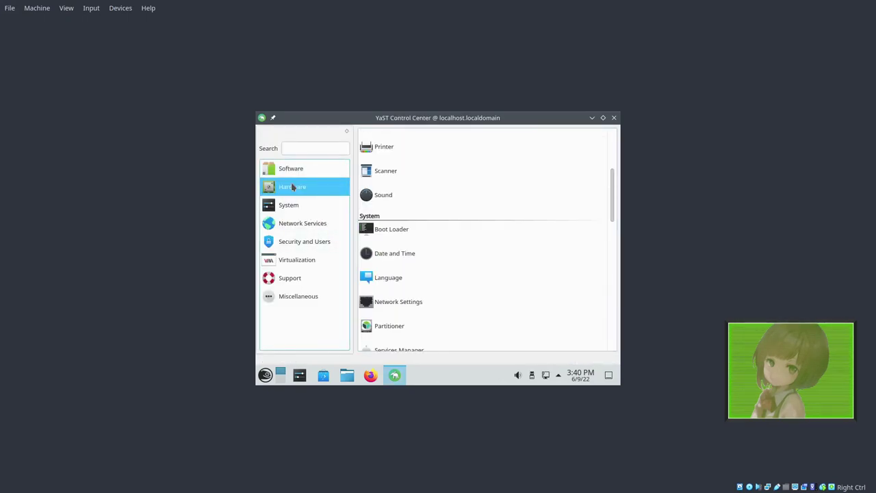
click(288, 205)
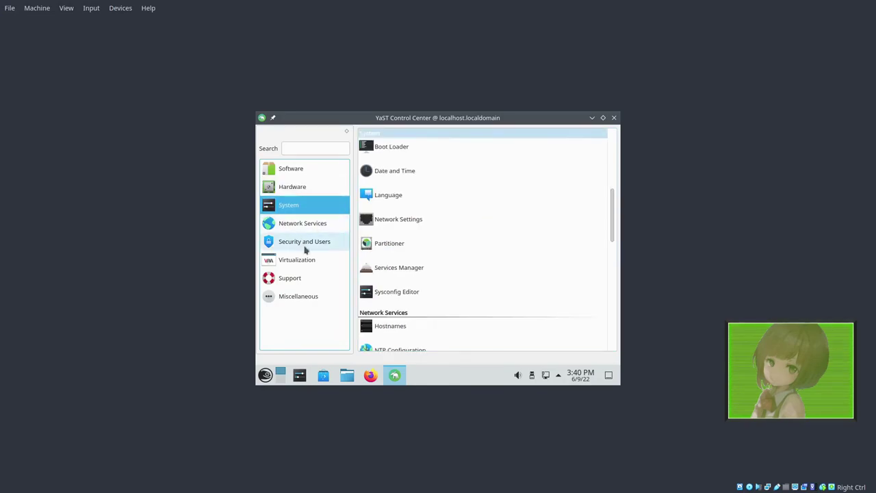
click(294, 300)
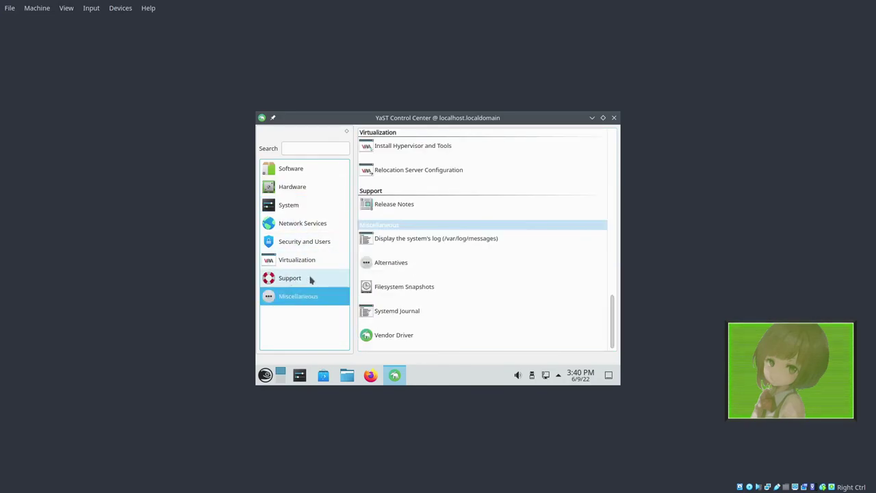
click(447, 289)
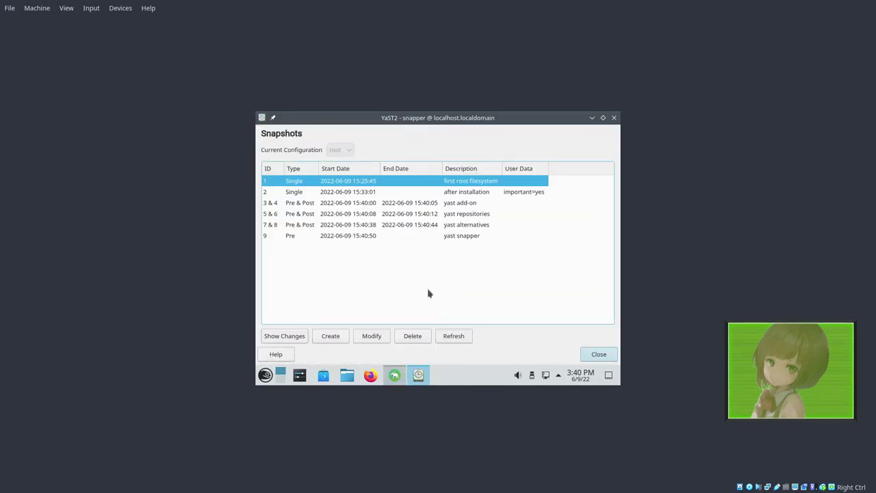
click(592, 352)
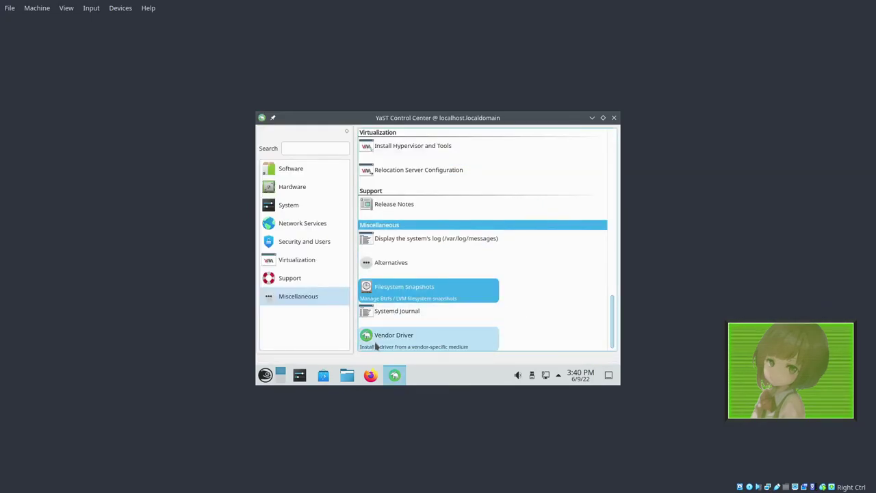
click(304, 168)
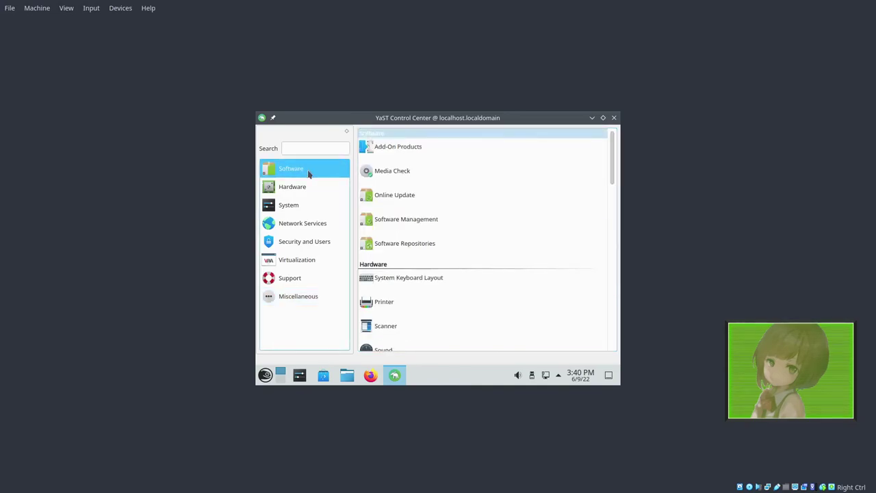
click(403, 231)
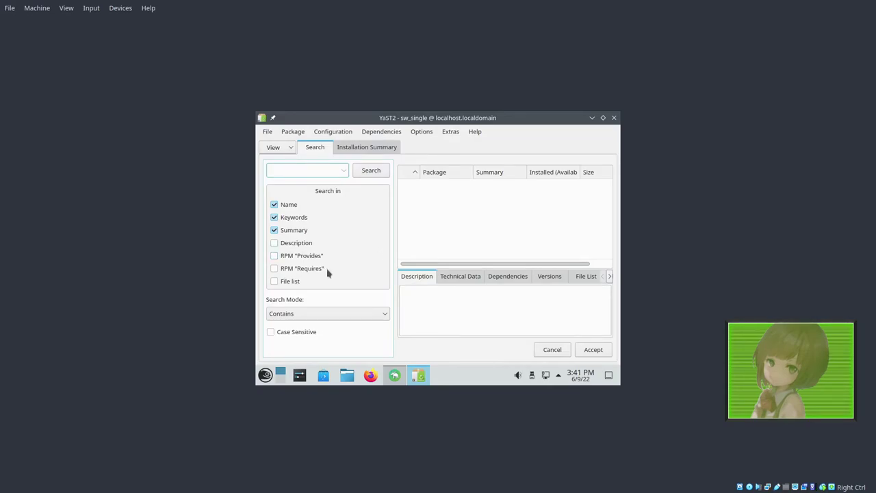
click(552, 352)
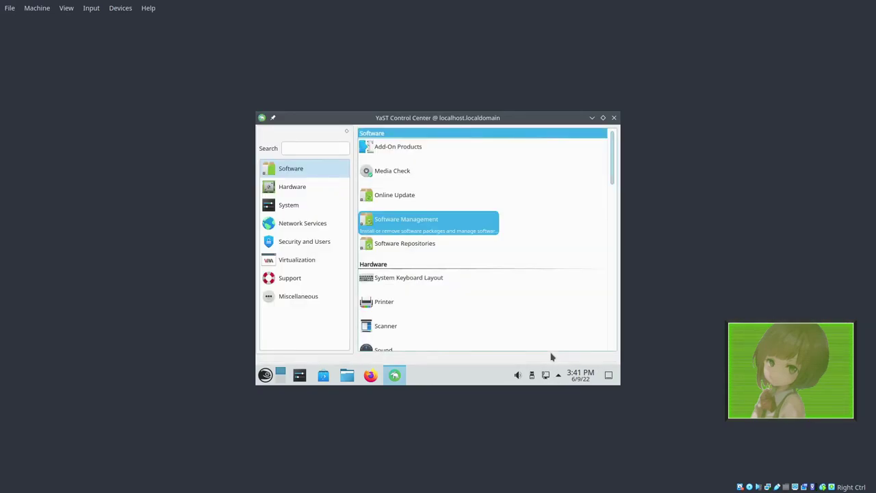
scroll(404, 305, down, 2)
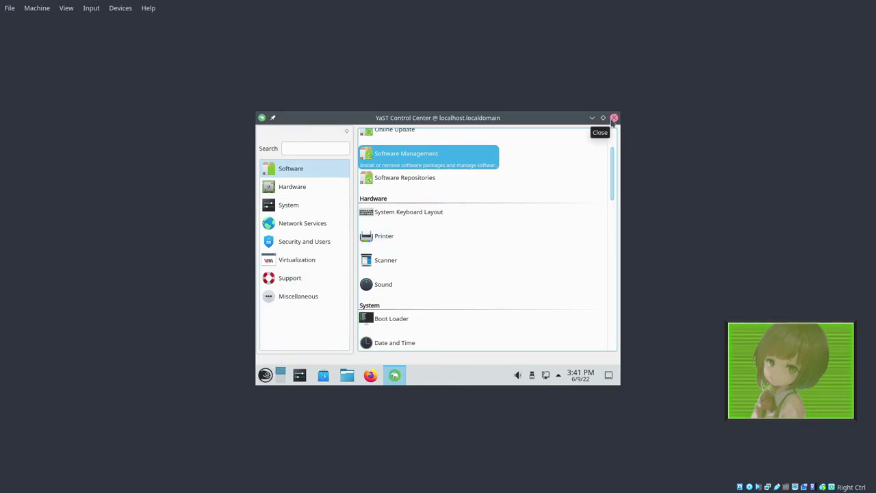
Step: Close YaST, then run yum, cnf and help in a new Konsole terminal
click(614, 119)
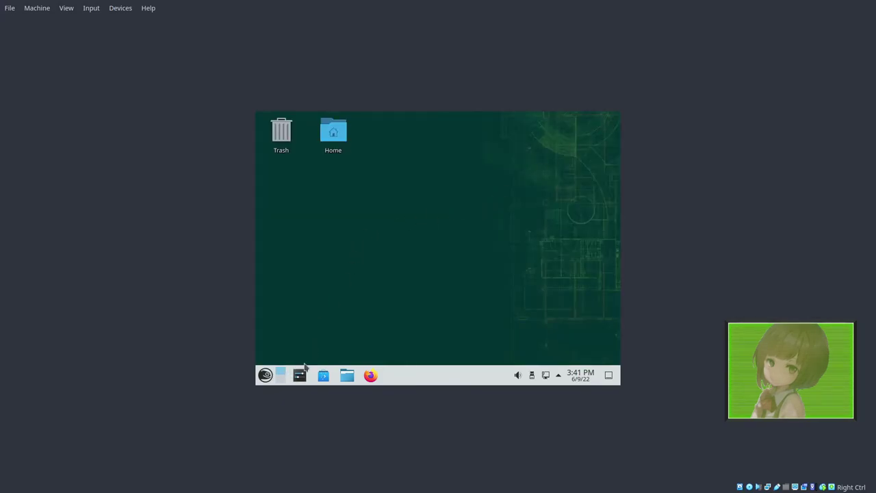
key(ctrl+alt+t)
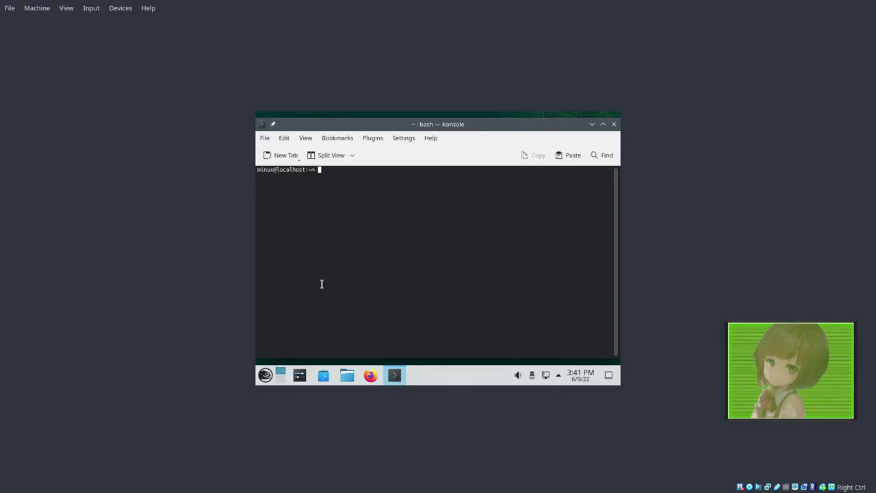
text(y)
text(um)
key(Return)
text(cnf)
key(Return)
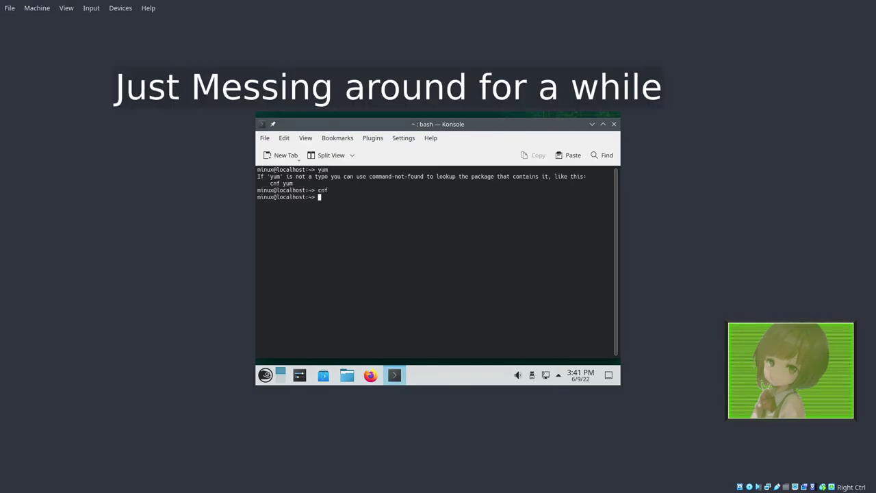
text(help)
key(Return)
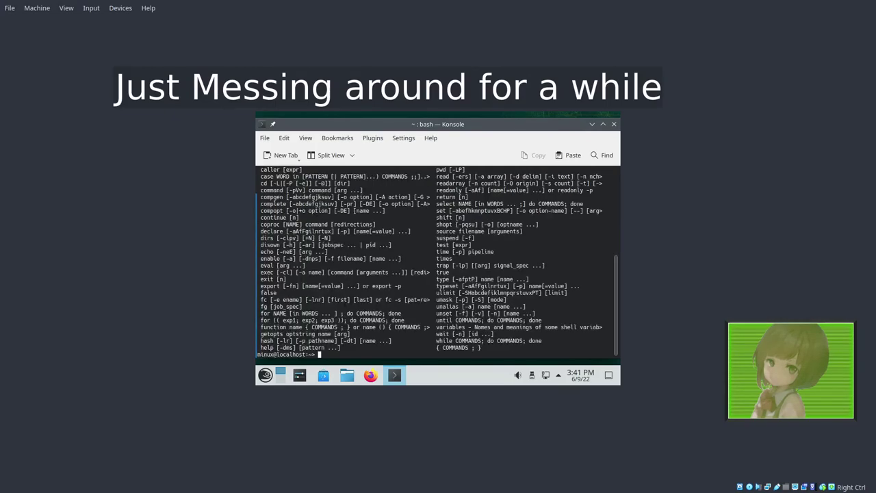
Step: Close the terminal, then launch Discover from the taskbar and close it
scroll(437, 263, up, 10)
scroll(437, 262, down, 10)
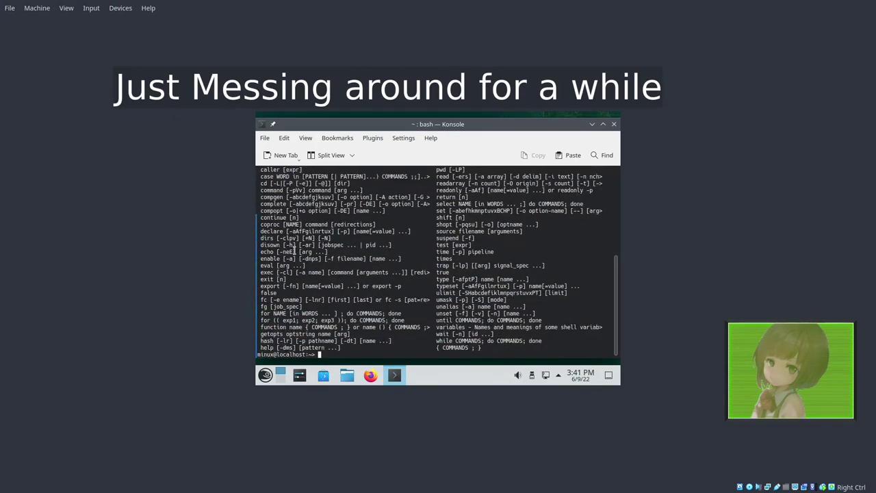
click(265, 375)
click(490, 179)
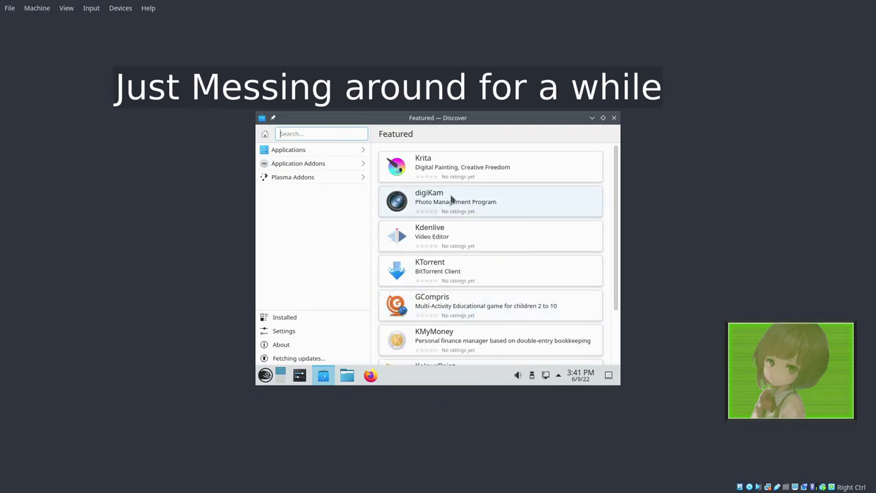
click(615, 120)
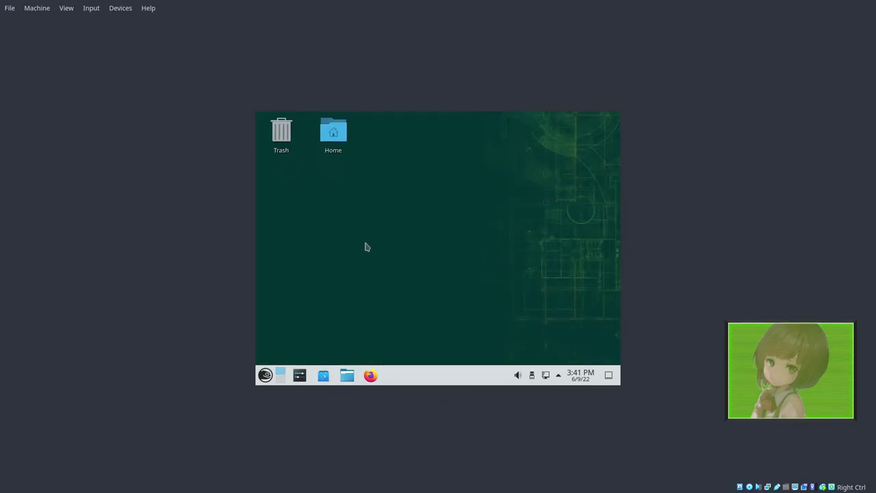